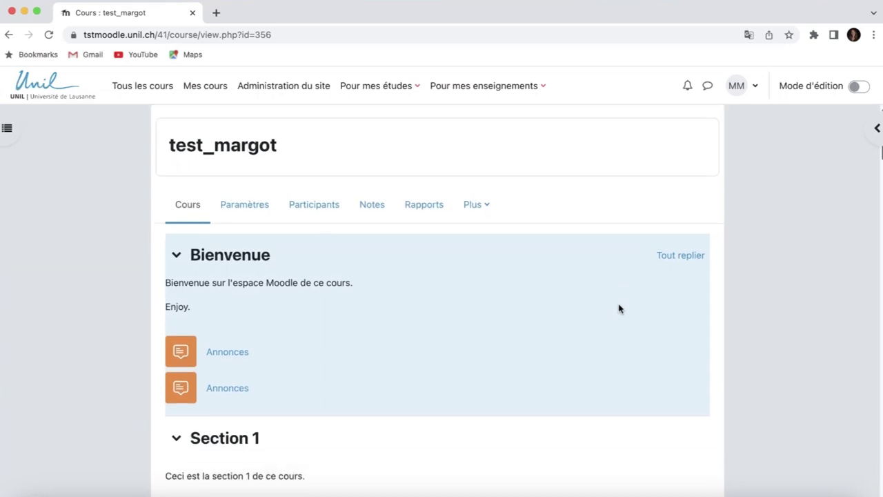
Step: Open the Activité Test quiz in Section 1 of the course and start a preview attempt
scroll(619, 309, down, 1)
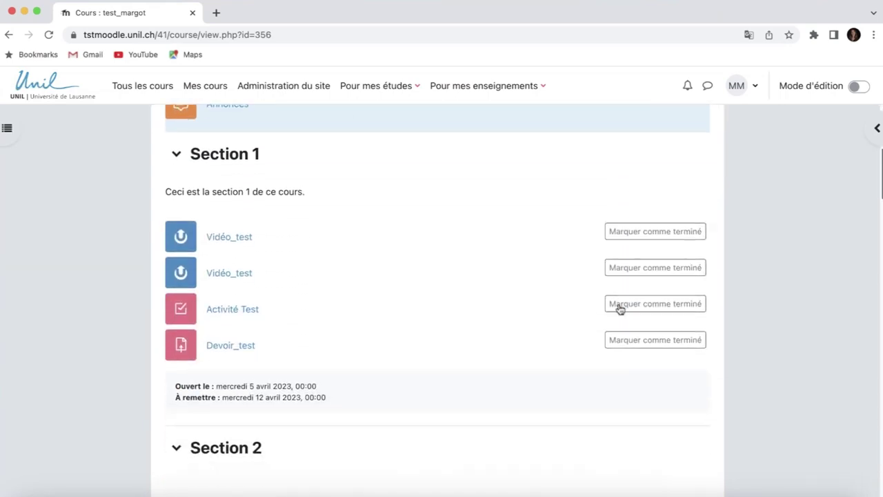
click(245, 316)
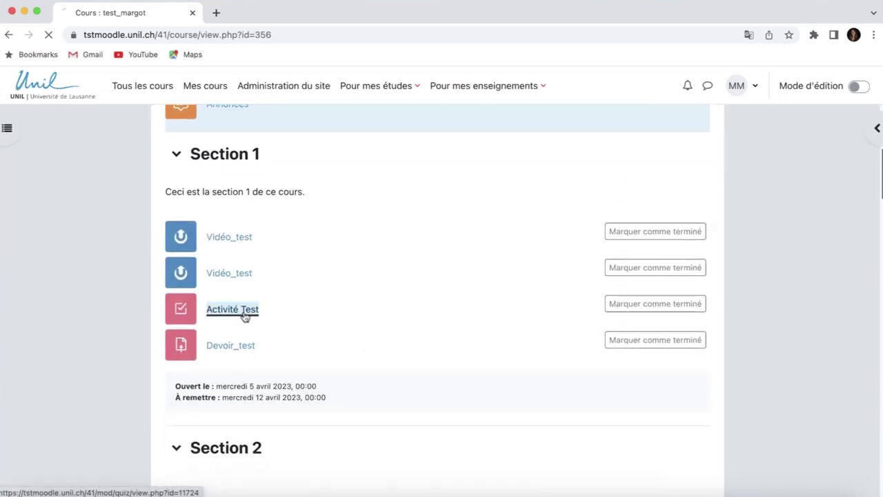
click(238, 395)
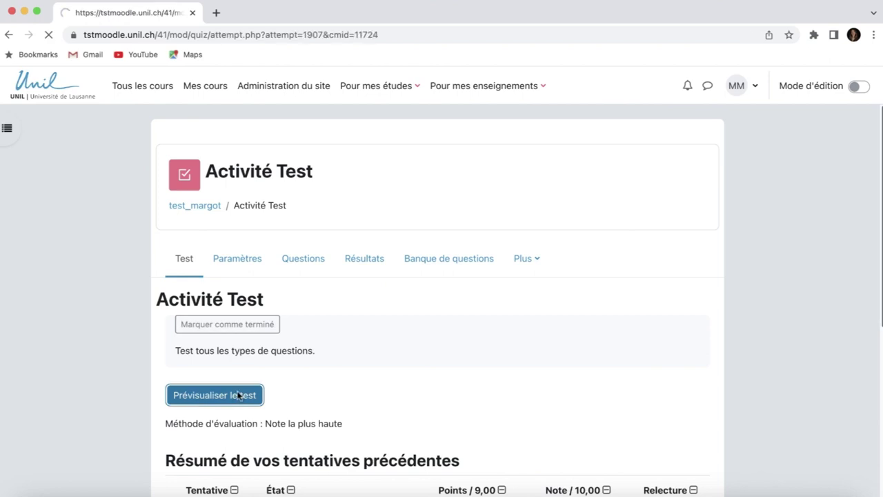
Step: Answer question 1 on the number of continents with 5 and question 2 on the voting age with Vrai
scroll(488, 328, down, 4)
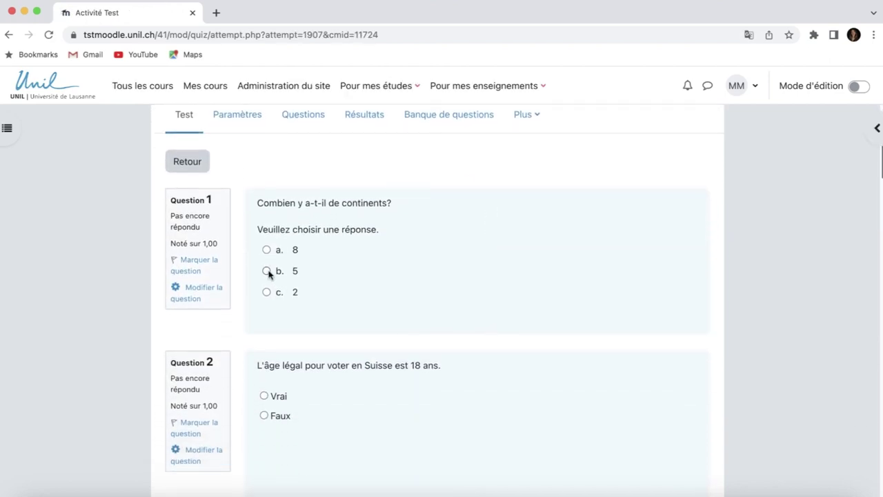
click(266, 271)
scroll(414, 314, down, 4)
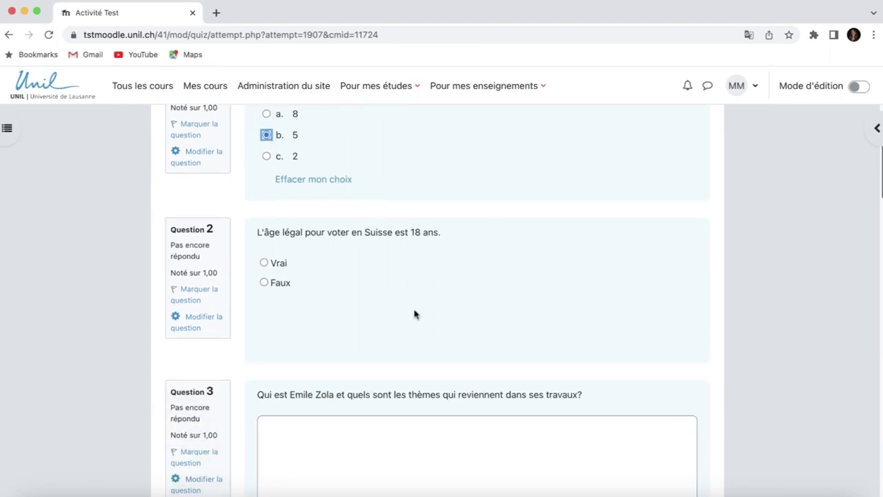
click(264, 263)
Step: Enter the placeholder text "nkjhsdfhauifhudhcahcb" as the essay answer to question 3 about Emile Zola
scroll(420, 324, down, 4)
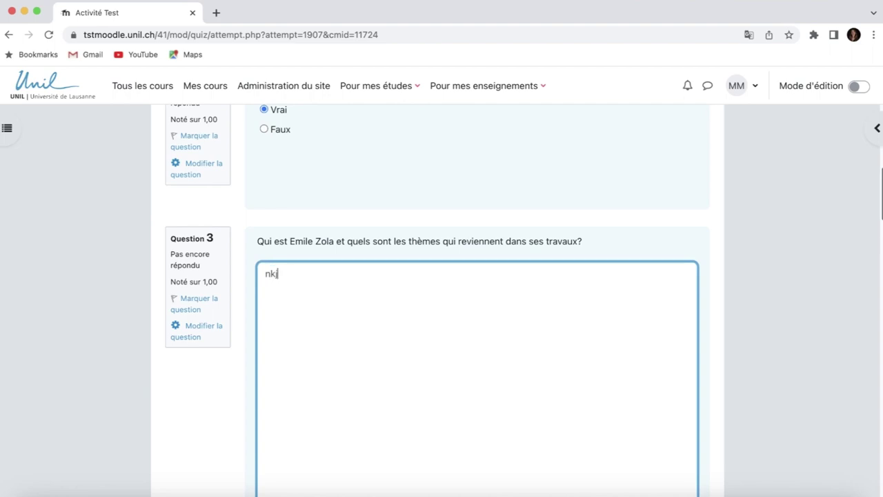
text(auifhudhcahcb)
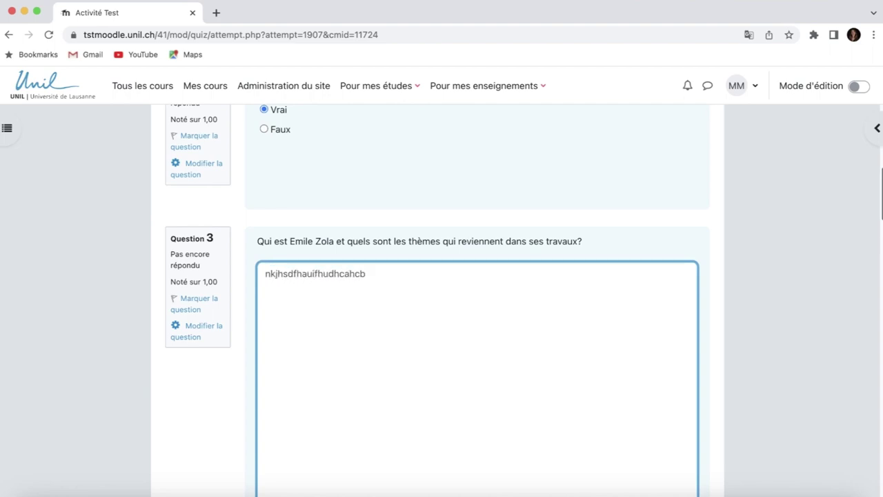
Step: In question 4, match Orange with Rouge et Jaune, Vert with Jaune et Bleu, and Violet with Bleu et Rouge
scroll(441, 297, down, 6)
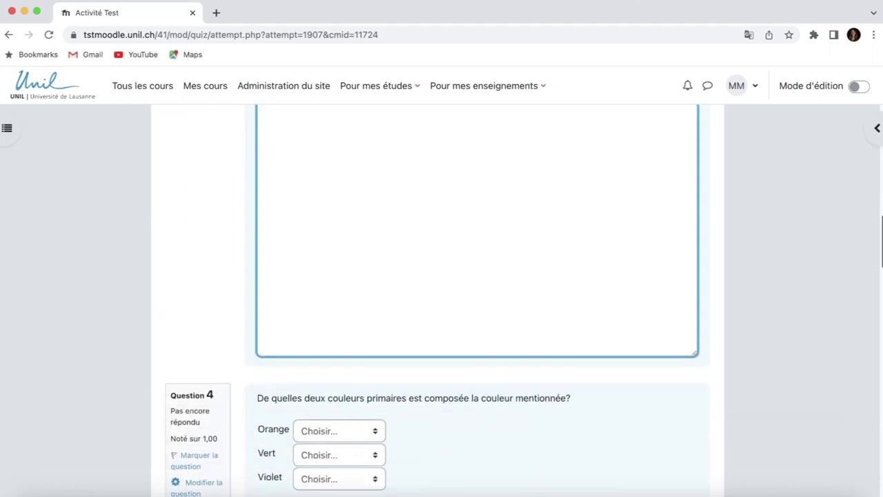
scroll(442, 296, down, 5)
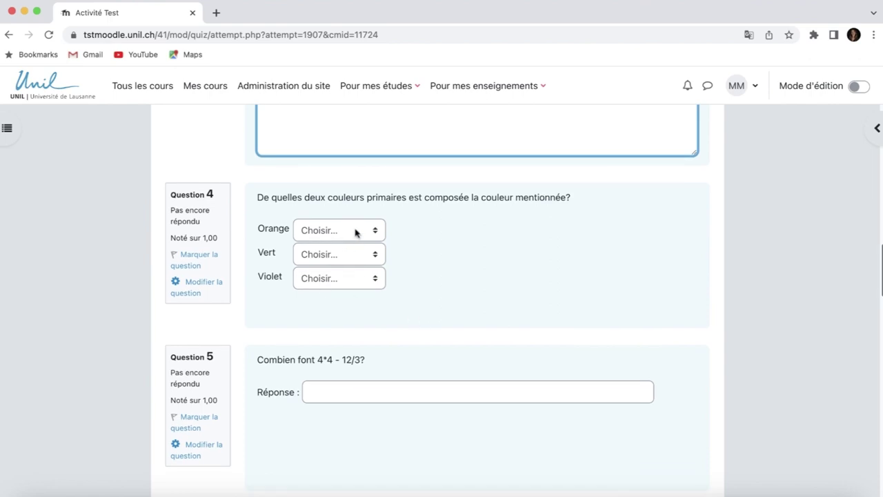
click(355, 231)
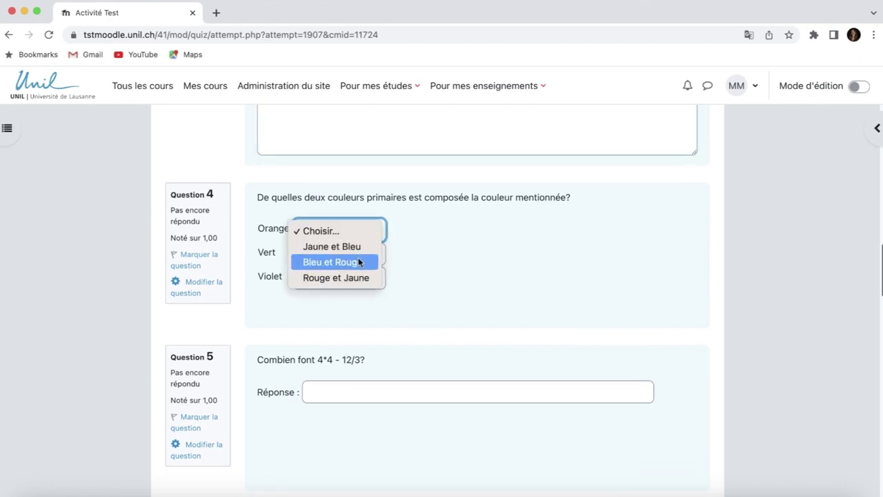
click(357, 278)
click(350, 255)
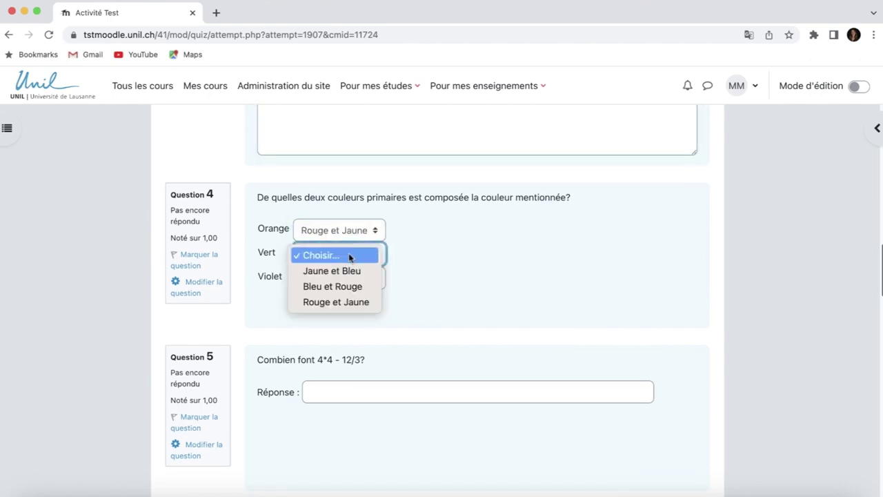
click(349, 270)
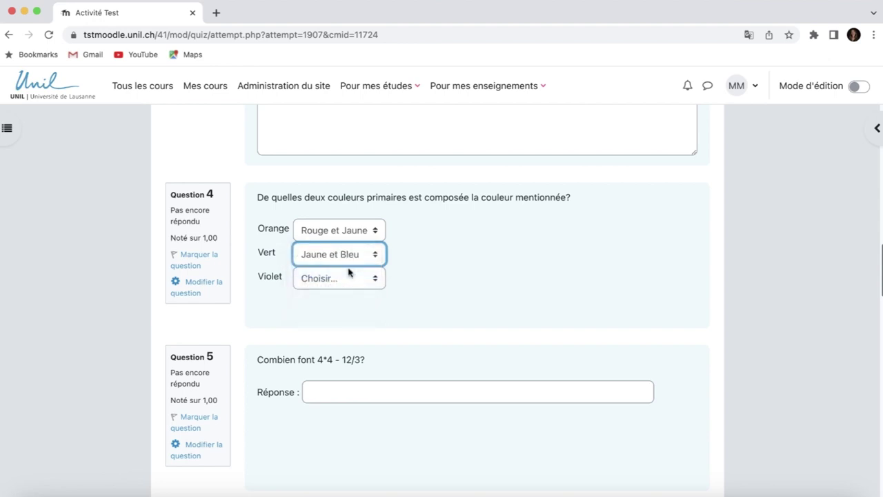
click(350, 279)
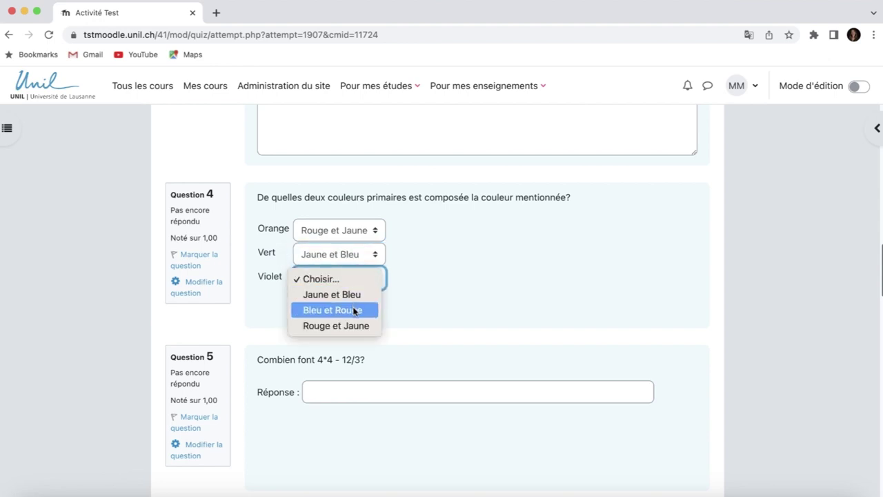
click(354, 310)
Step: Fill in the short calculation answers: 12 for question 5, 2.35l for question 6 and 35 for question 7
scroll(439, 324, down, 2)
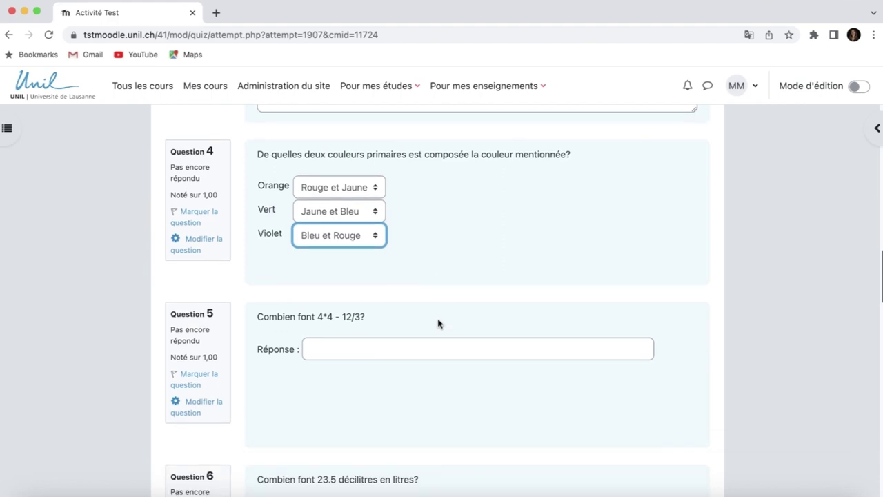
click(407, 345)
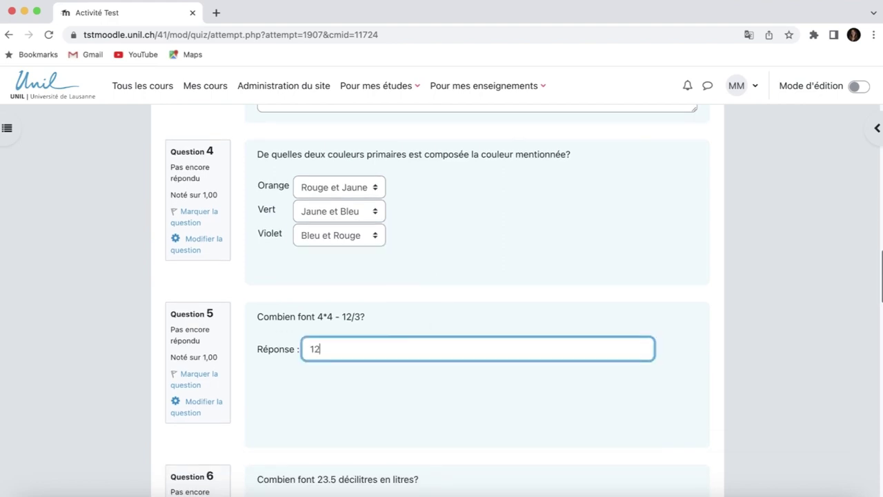
scroll(321, 290, down, 10)
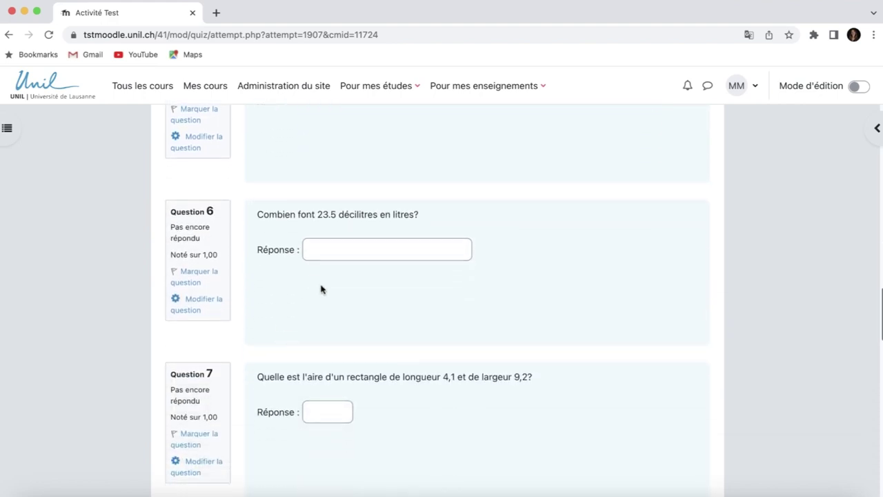
click(362, 246)
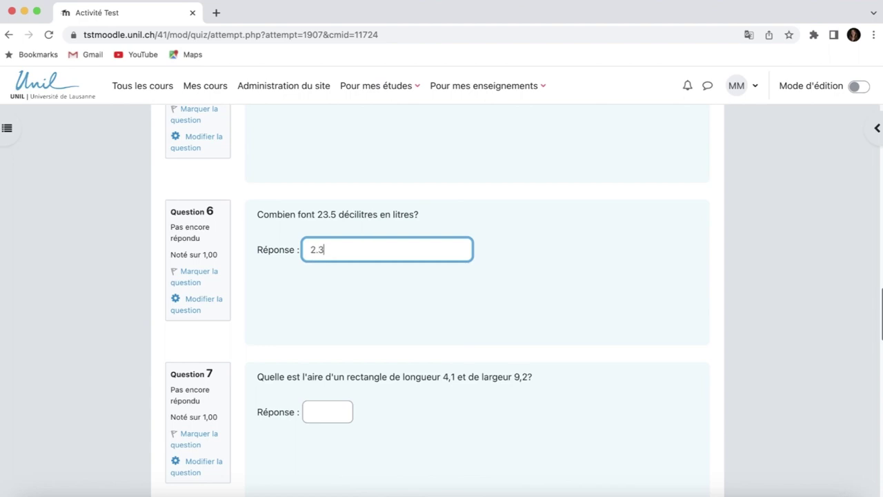
click(334, 407)
Step: Fill the first four gaps of the question 8 text with down, accross, over and out, in that order
scroll(334, 406, down, 10)
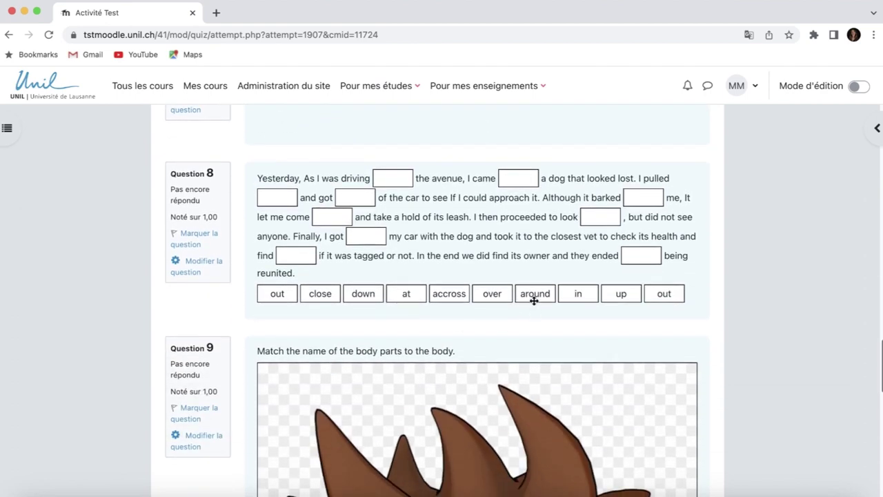
drag(370, 299, 393, 179)
drag(459, 287, 516, 176)
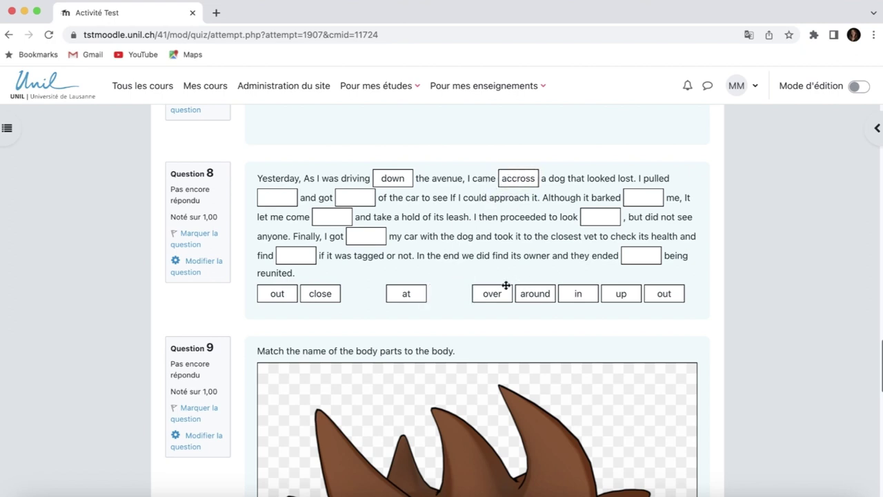
drag(506, 285, 277, 197)
drag(276, 294, 357, 198)
Step: In question 9, place the nose, Cheek, Ear and Eye labels on the matching parts of the face
scroll(444, 236, down, 10)
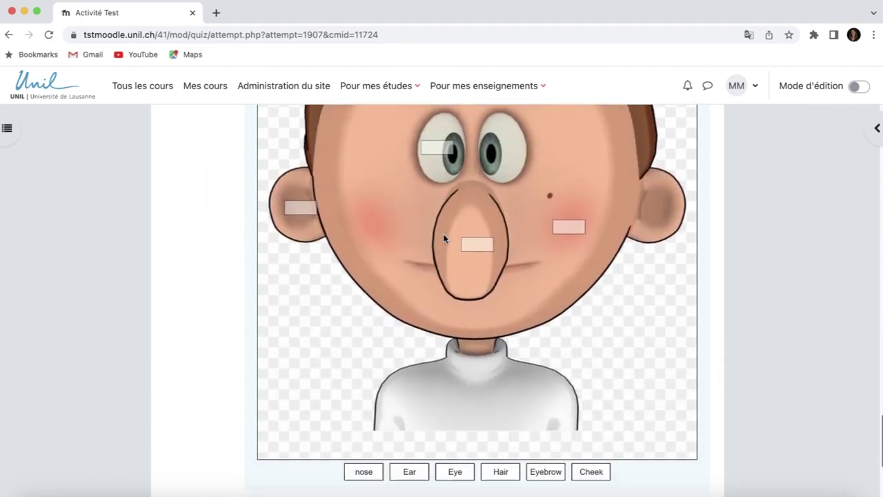
scroll(443, 239, down, 1)
drag(370, 440, 477, 214)
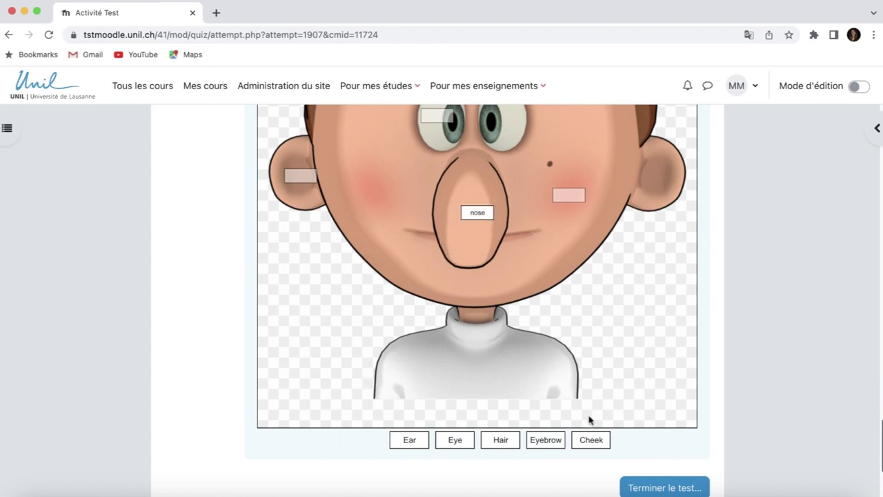
drag(591, 438, 580, 196)
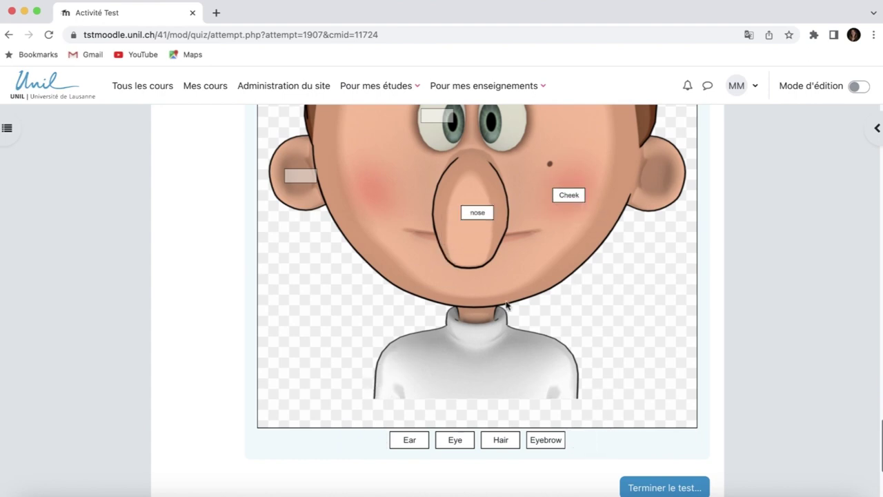
drag(405, 441, 300, 177)
drag(455, 440, 439, 117)
Step: Place the Hair and Eyebrow labels on the matching parts of the question 9 picture
scroll(433, 312, up, 2)
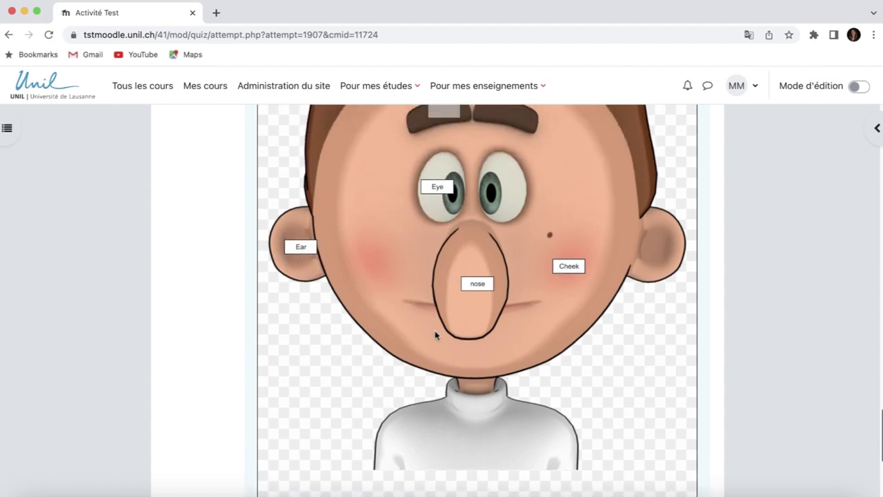
scroll(448, 376, down, 1)
drag(501, 478, 475, 123)
scroll(481, 338, up, 4)
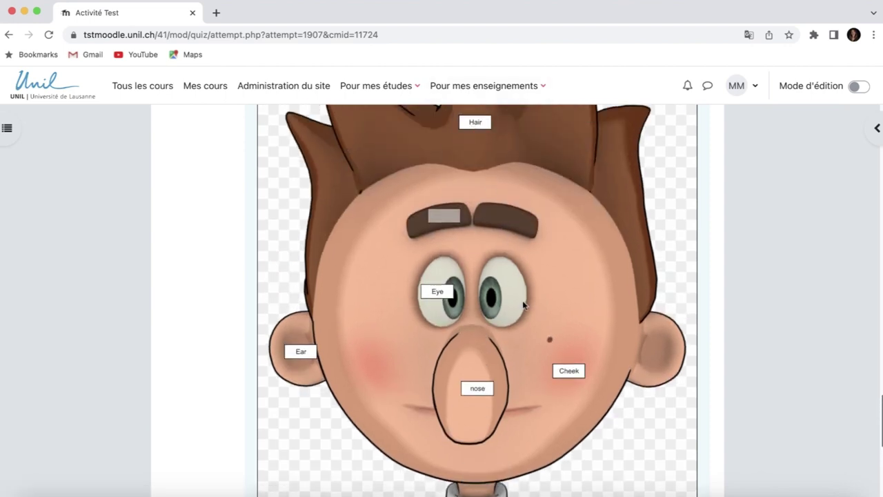
scroll(522, 301, down, 5)
drag(545, 466, 448, 180)
scroll(533, 351, up, 3)
Step: Finish the attempt and submit all answers, confirming the submission despite the incomplete question
scroll(507, 272, down, 5)
click(663, 422)
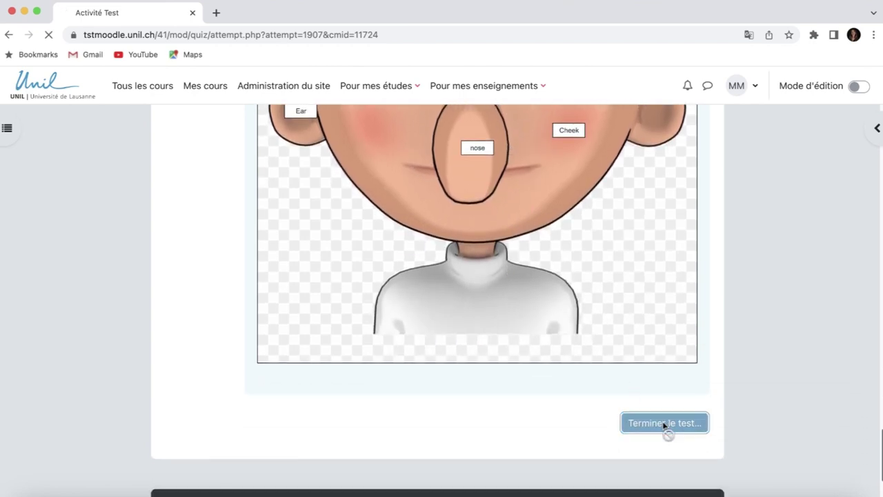
scroll(664, 428, down, 5)
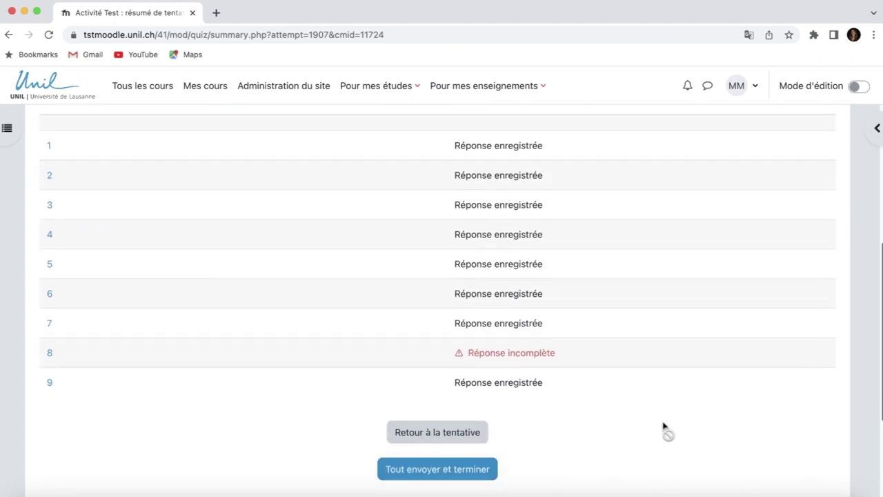
click(472, 453)
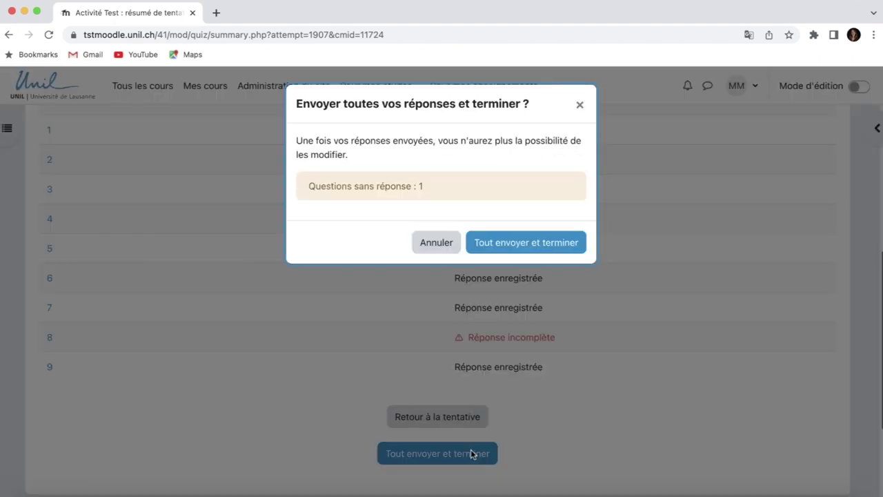
click(534, 255)
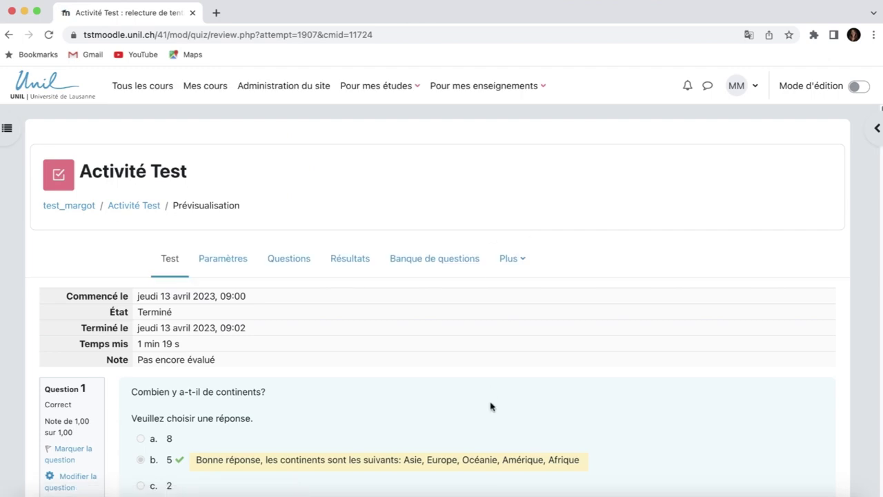
Step: Review the marking and feedback for questions 1 to 9, and finish the review to return to the quiz page
scroll(491, 406, down, 5)
scroll(490, 406, down, 6)
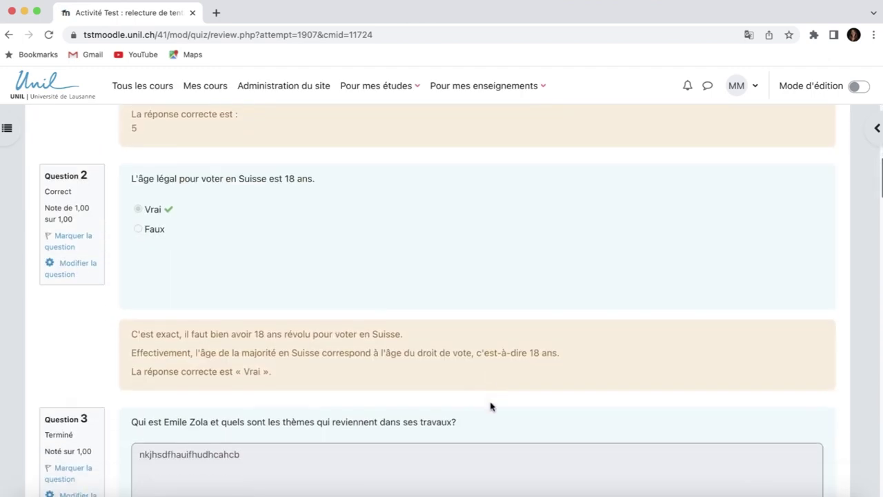
scroll(491, 403, down, 8)
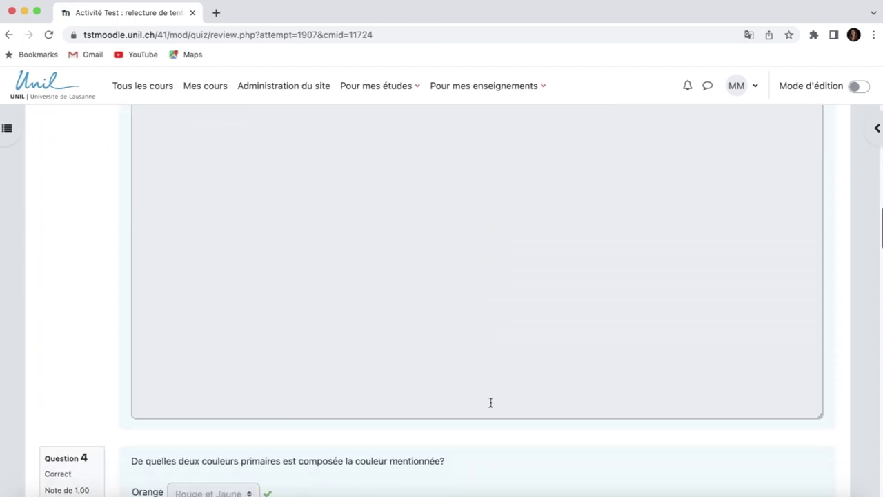
scroll(491, 407, down, 8)
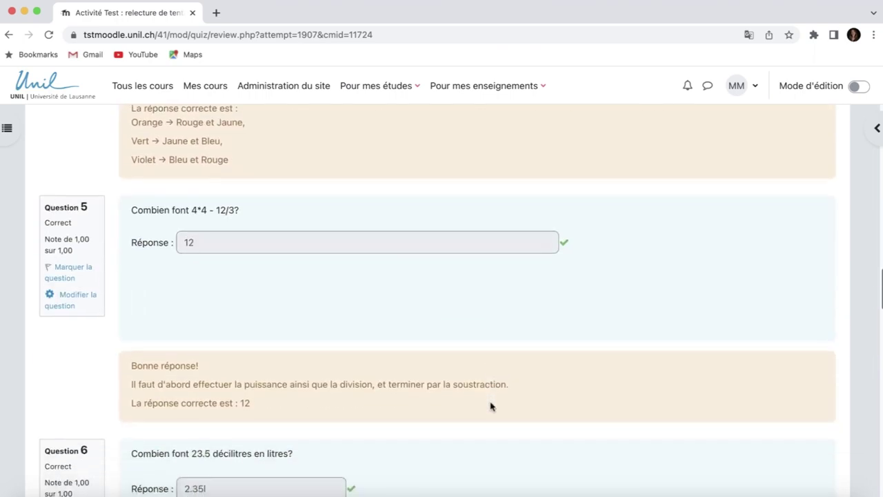
scroll(491, 406, down, 7)
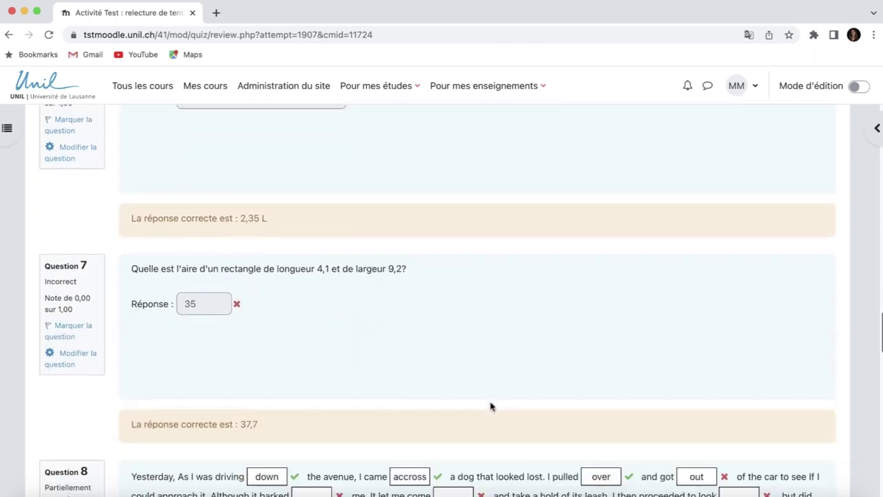
scroll(490, 407, down, 8)
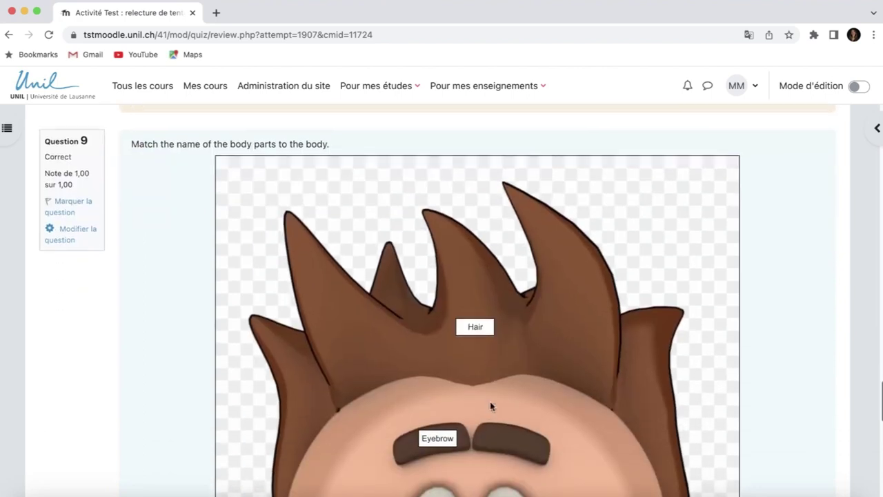
scroll(491, 407, down, 3)
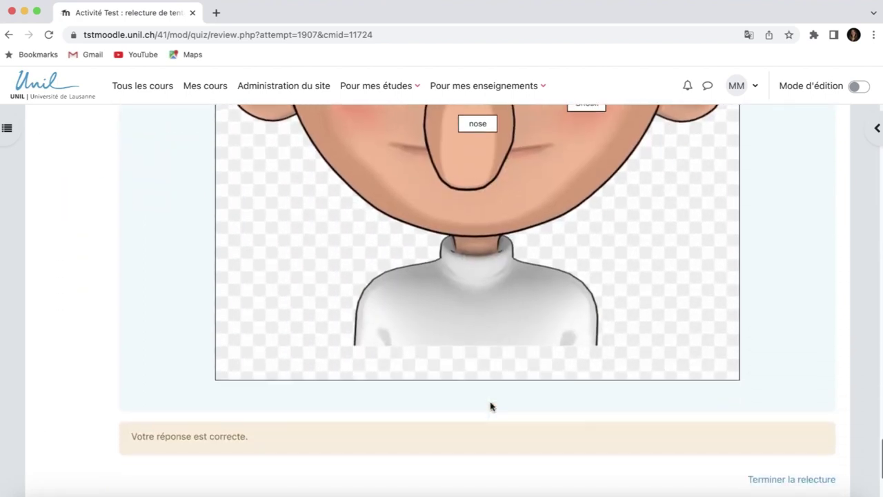
click(814, 422)
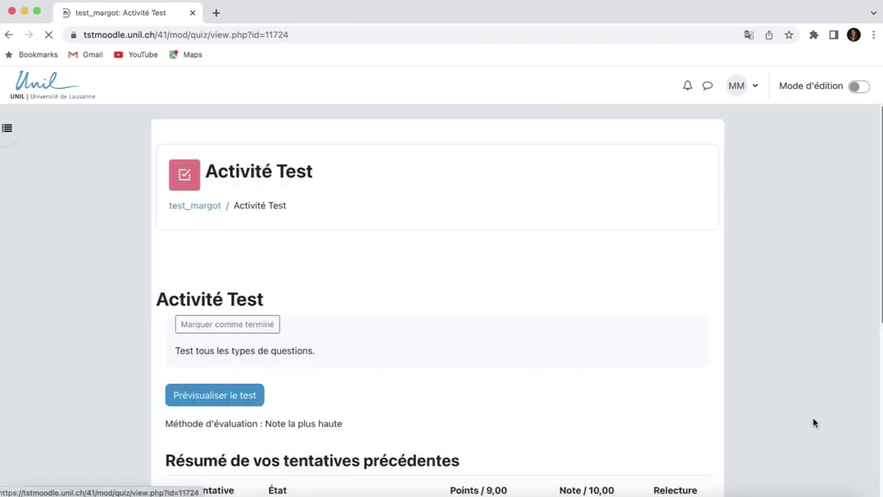
Step: Return to the test_margot course, turn on edit mode, and add a Test activity to Section 1
click(210, 207)
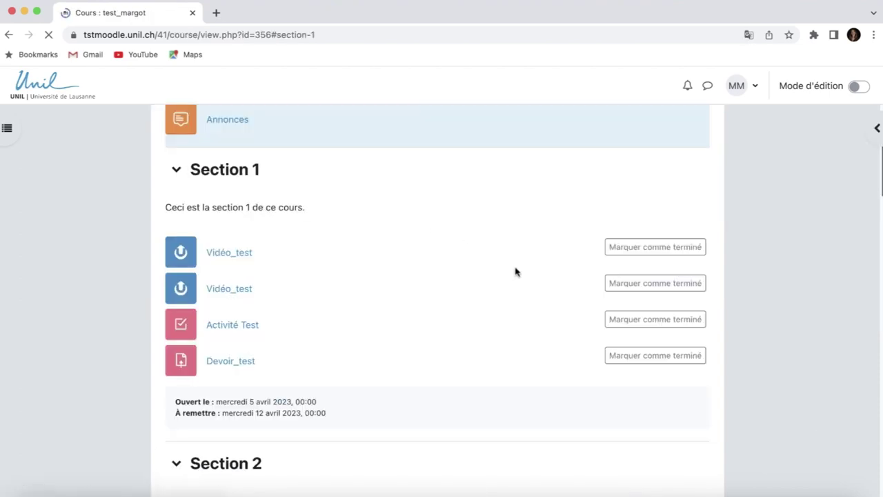
click(855, 88)
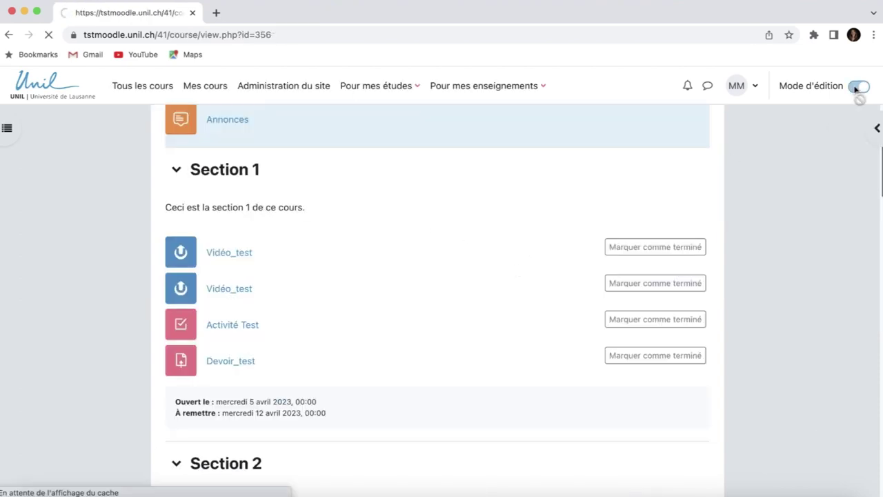
scroll(525, 283, down, 5)
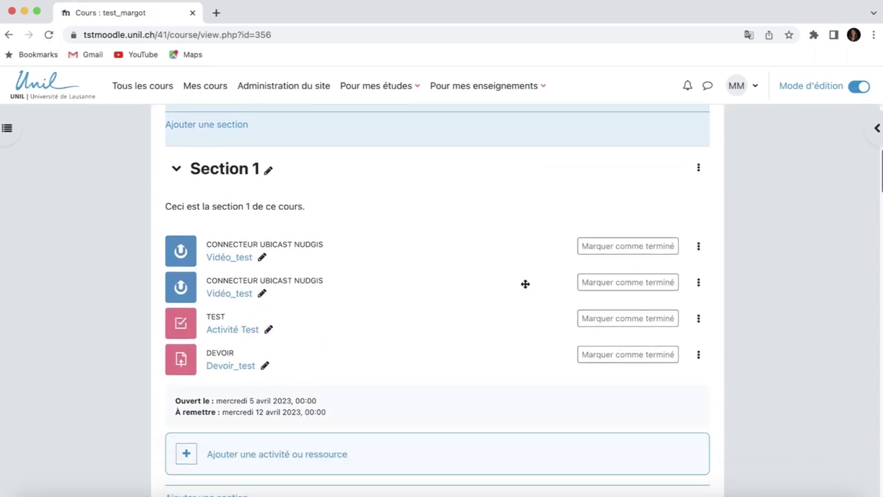
click(311, 428)
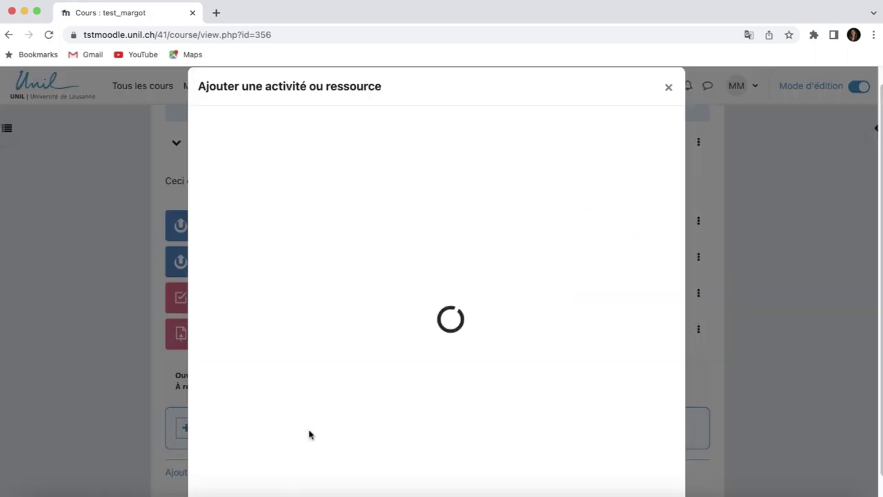
scroll(311, 435, down, 3)
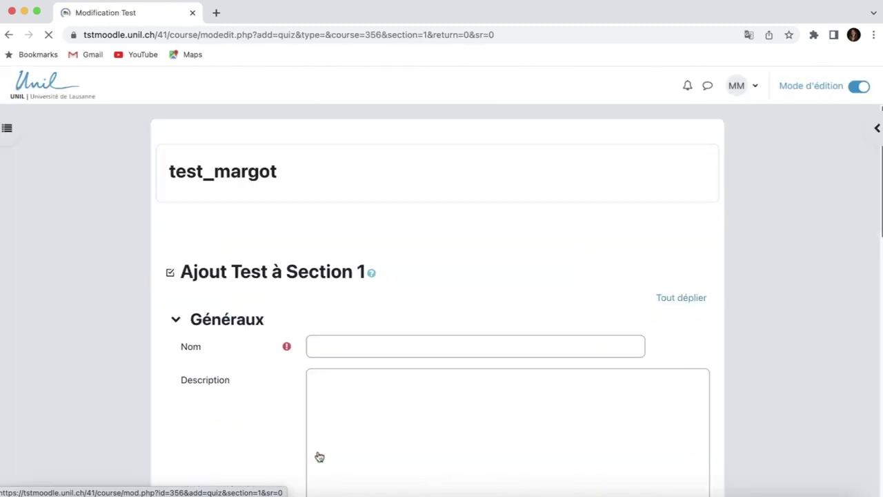
Step: Name the new quiz activity "Test" in its general settings
click(350, 345)
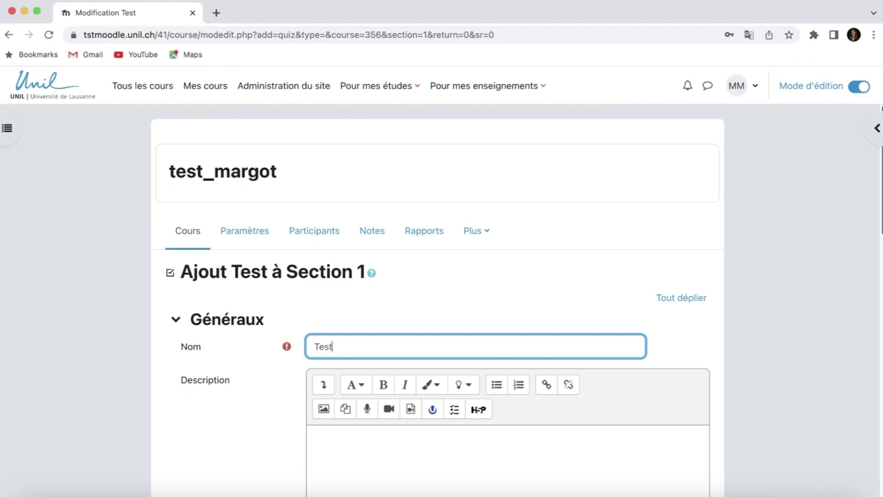
click(288, 418)
scroll(289, 411, down, 3)
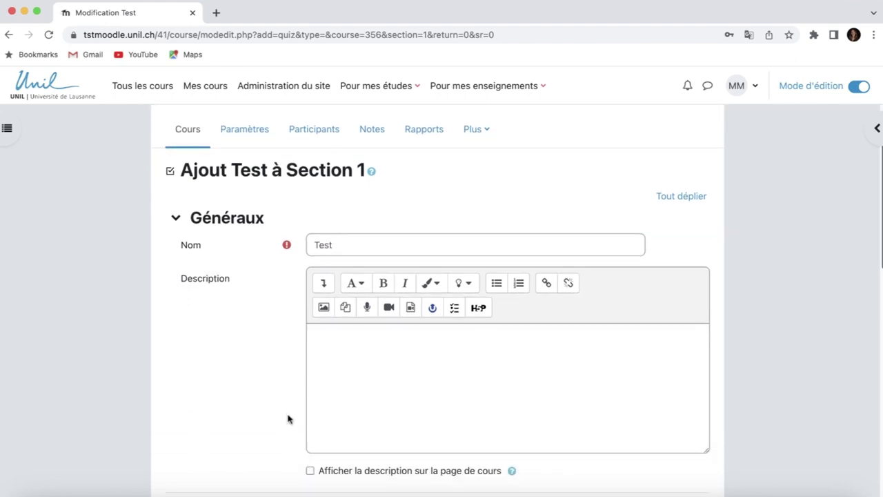
scroll(282, 280, down, 5)
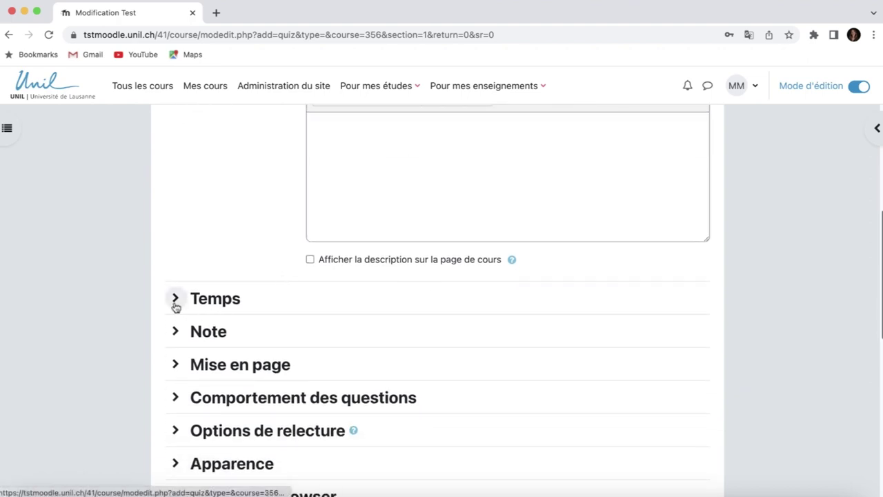
Step: Activate the quiz's opening and closing dates under Temps, and set the opening to 14 avril 2023 at 09:00
click(175, 303)
scroll(238, 394, down, 3)
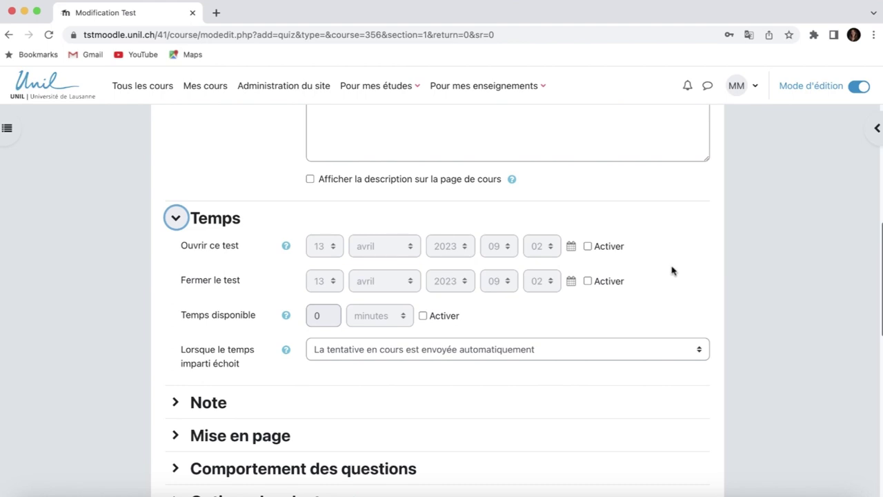
click(587, 246)
click(587, 281)
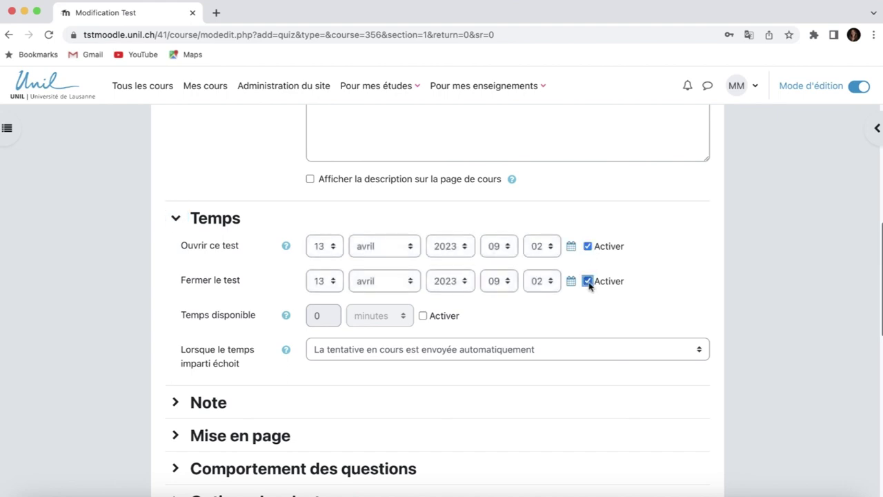
click(329, 247)
click(328, 260)
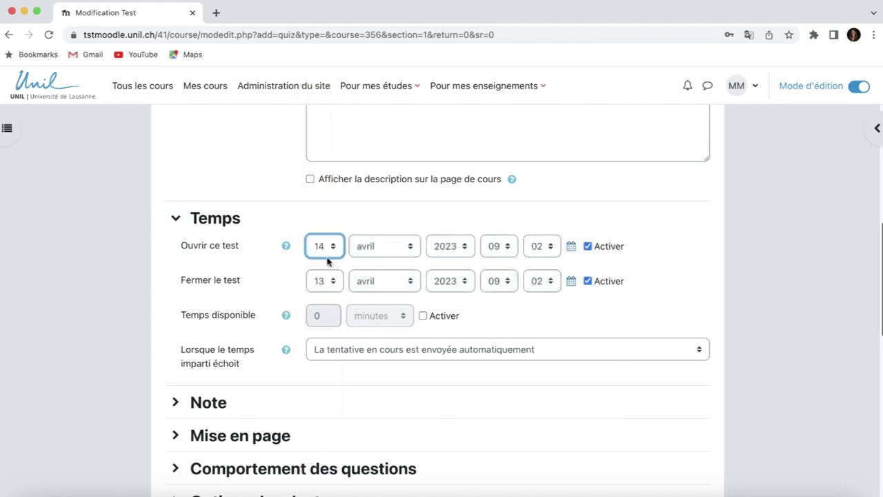
click(537, 247)
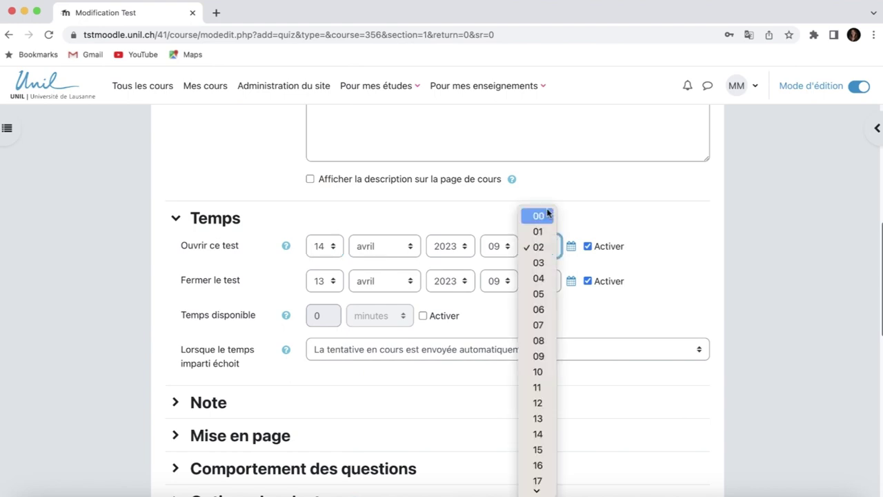
click(544, 216)
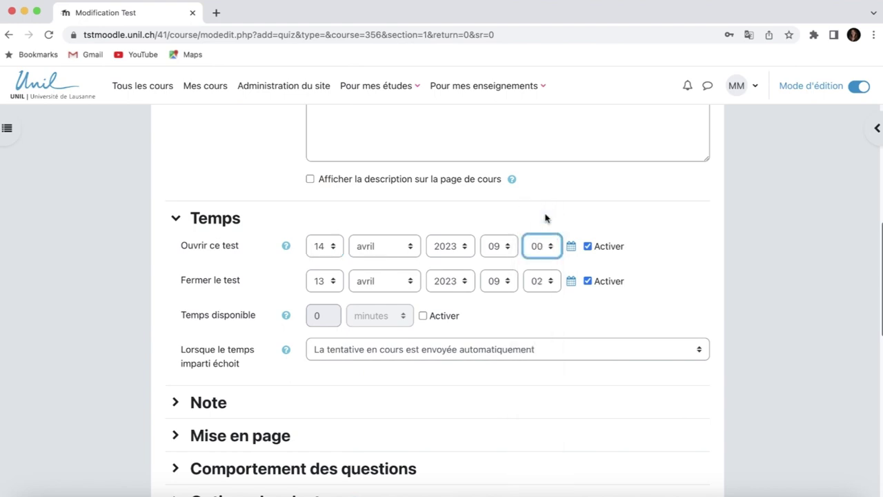
Step: Set the quiz's closing date to 15 avril 2023 at 23:59
click(333, 292)
key(Escape)
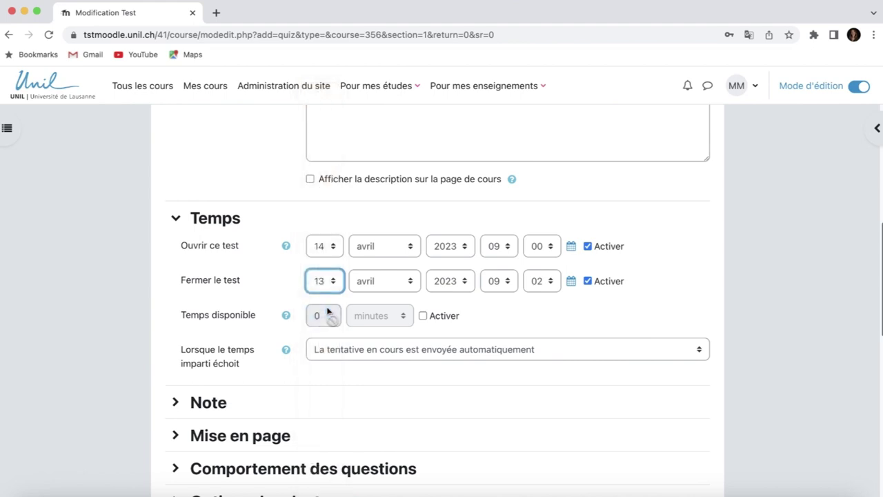
text(15)
click(497, 281)
scroll(496, 321, down, 1)
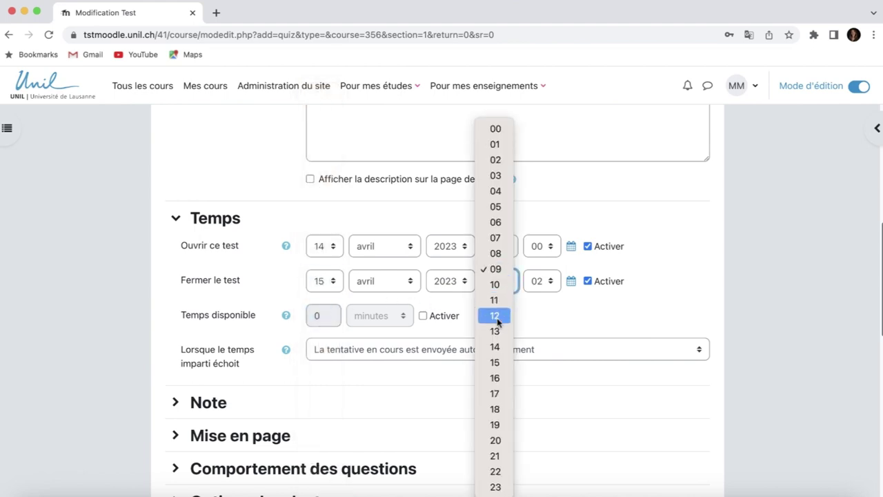
click(495, 486)
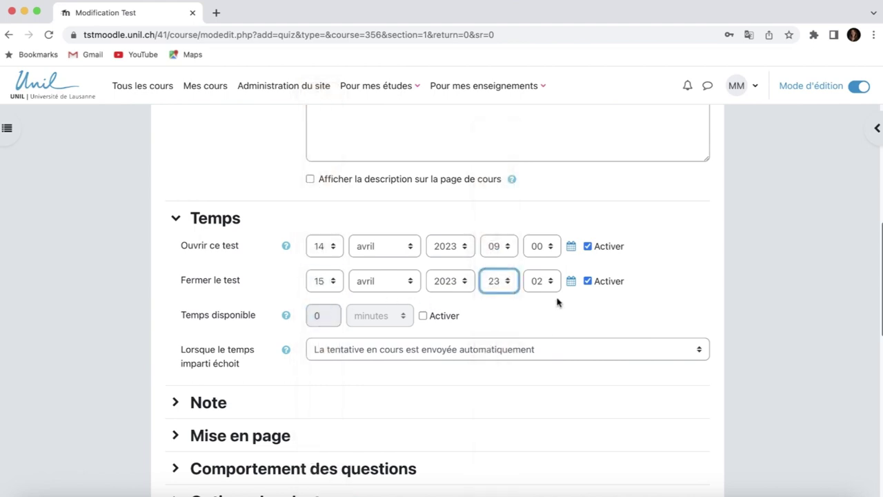
click(543, 281)
scroll(532, 395, down, 5)
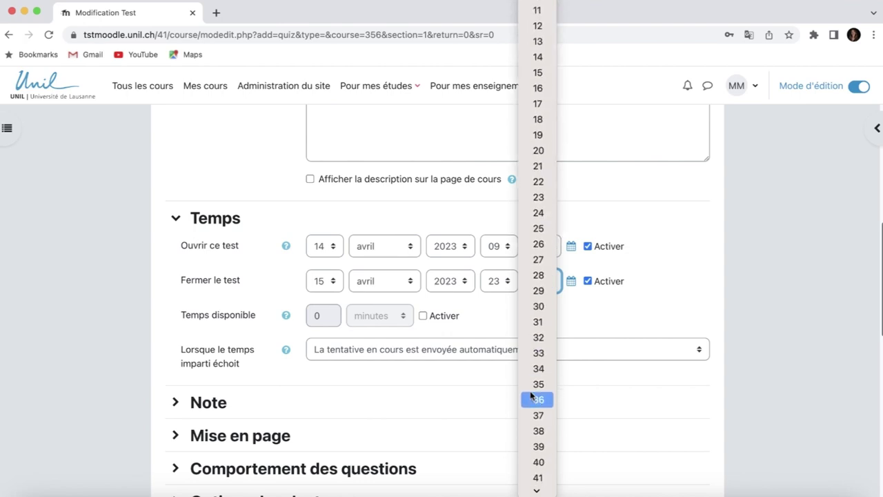
scroll(535, 441, down, 5)
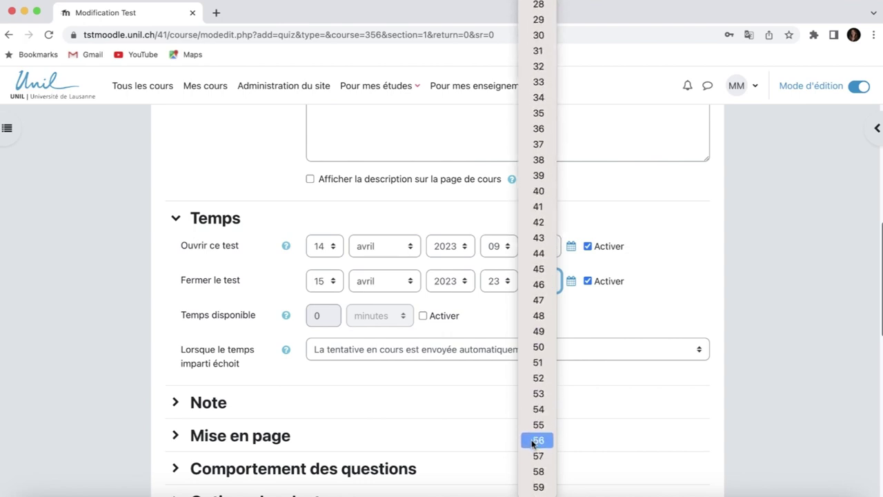
click(536, 487)
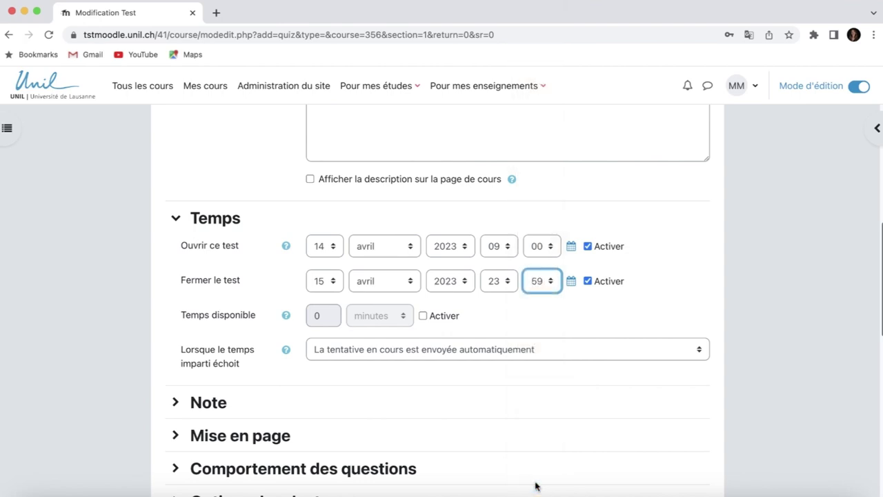
Step: Deactivate both the opening and the closing date of the quiz
click(525, 321)
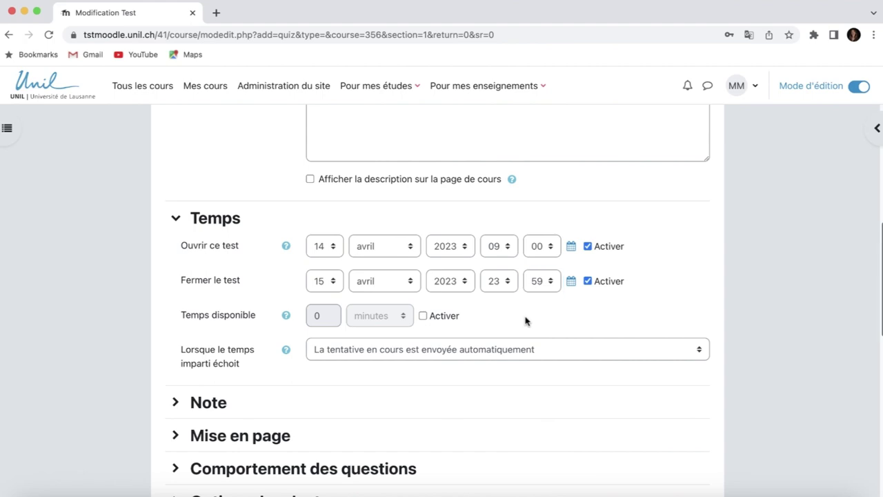
click(588, 282)
click(587, 247)
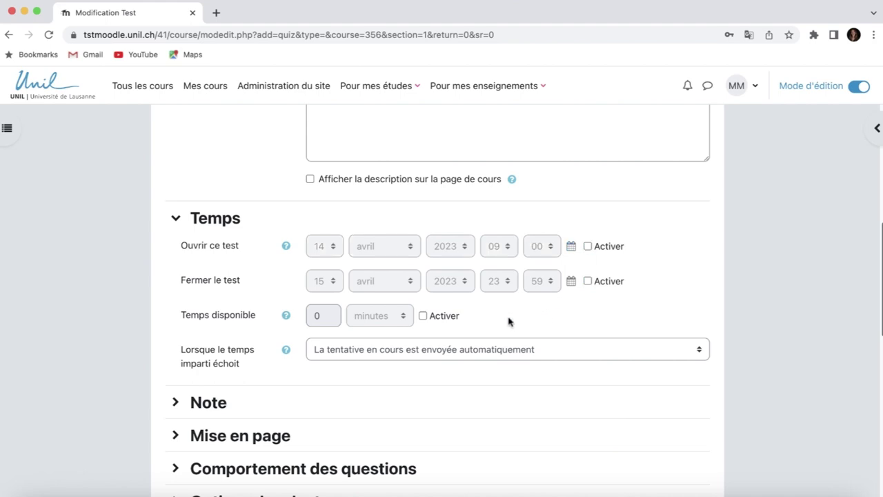
Step: Activate the available time with a limit of 35 minutes, and deactivate the limit again
click(423, 316)
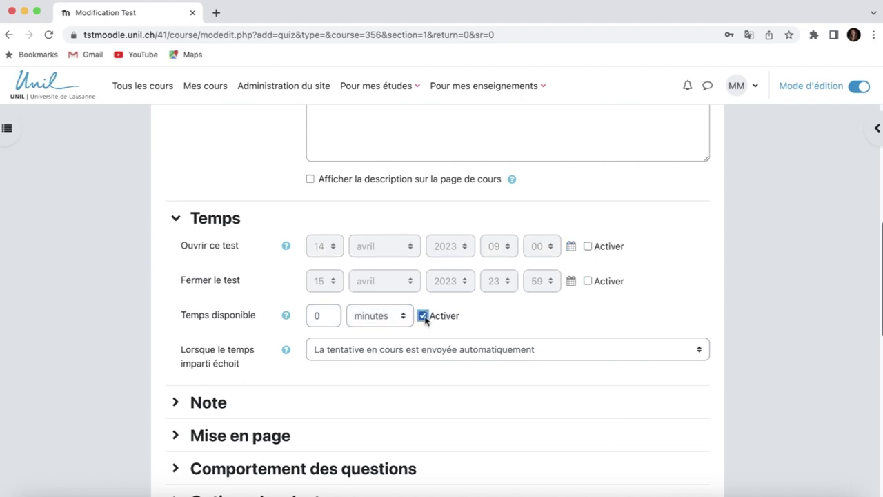
click(318, 316)
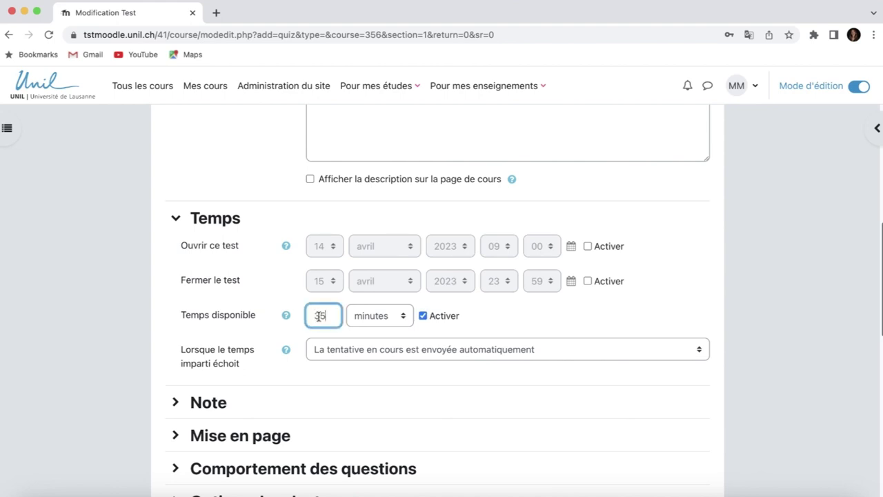
click(465, 317)
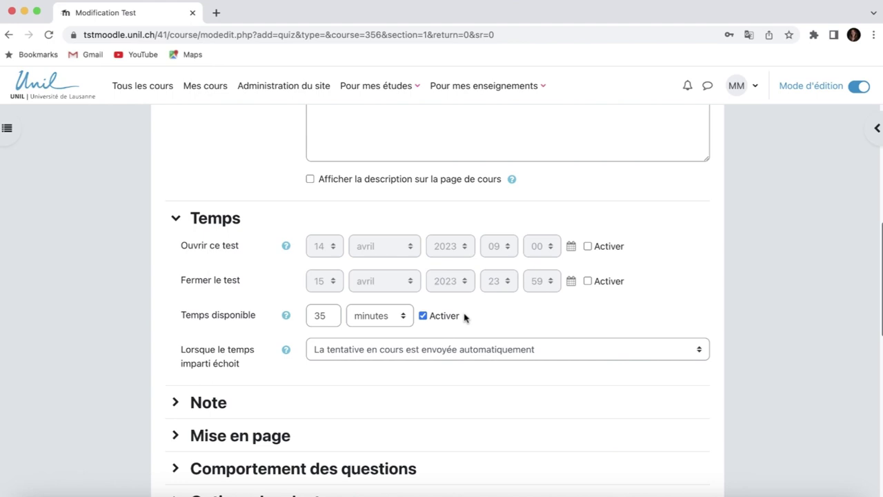
click(423, 315)
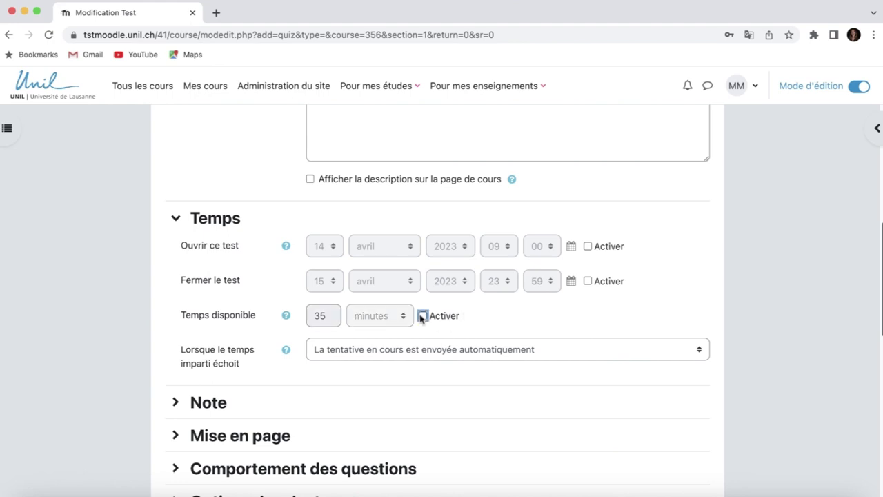
Step: Expand the Mise en page settings with their additional options, and read the help on the navigation method
scroll(538, 325, down, 3)
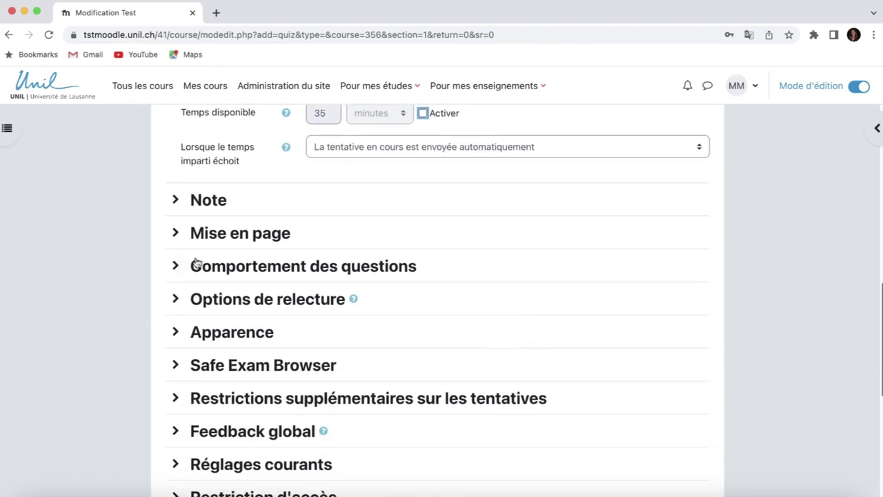
click(177, 233)
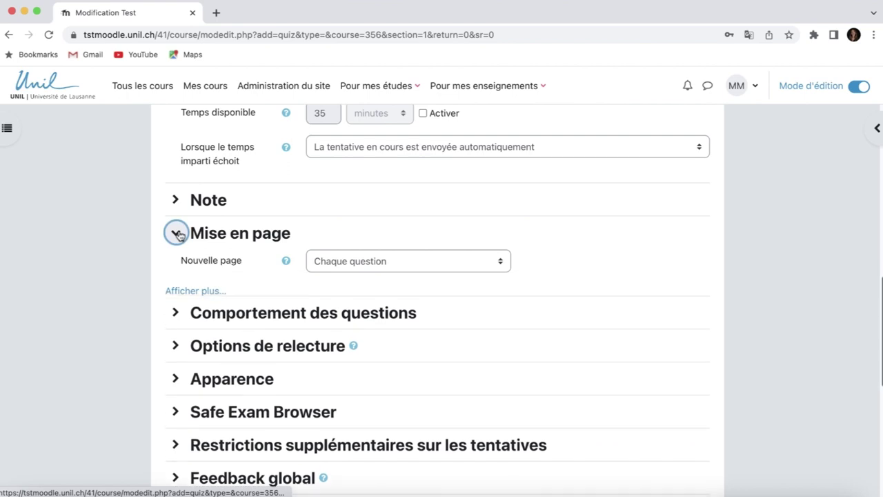
click(195, 292)
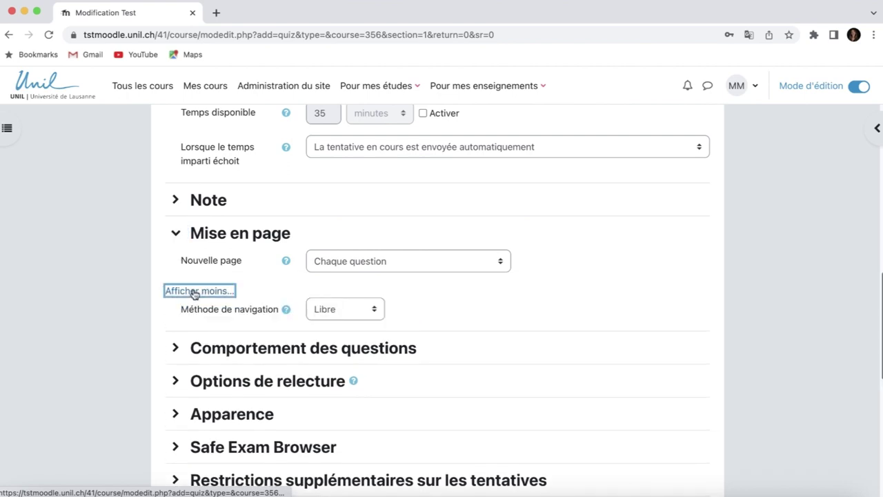
click(285, 311)
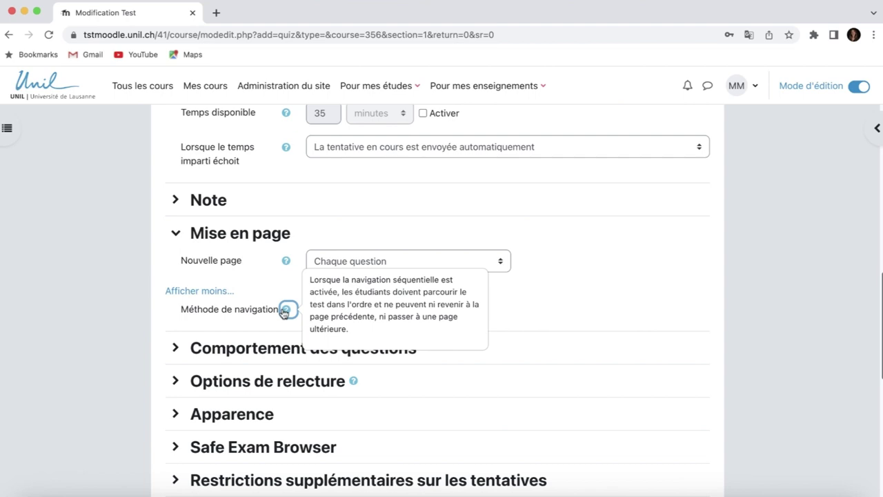
click(508, 299)
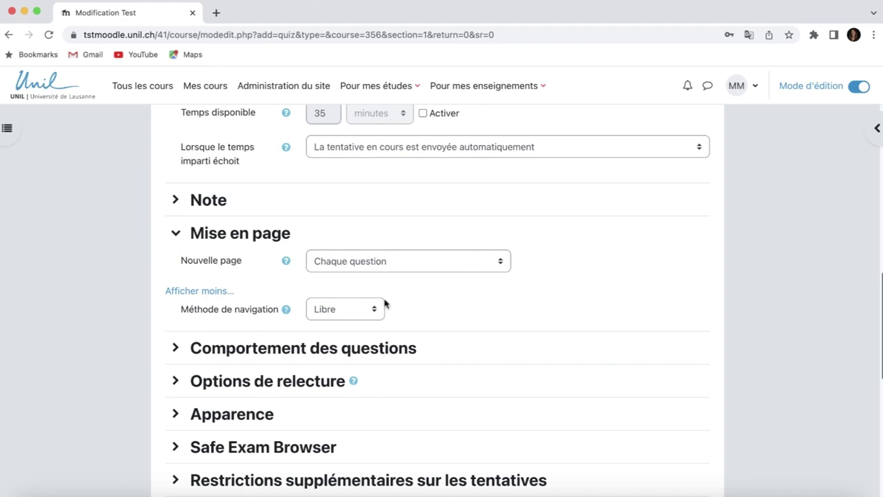
Step: Try the Séquentielle navigation method for the quiz, and set it back to Libre
click(360, 311)
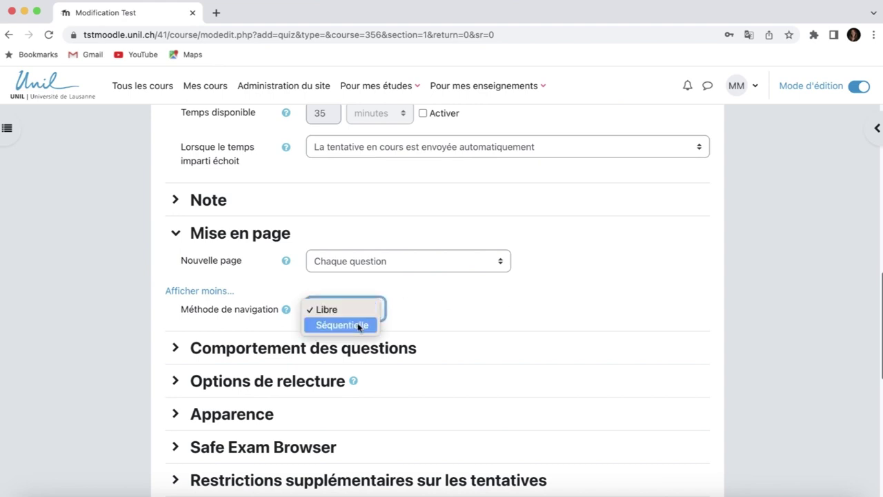
click(358, 325)
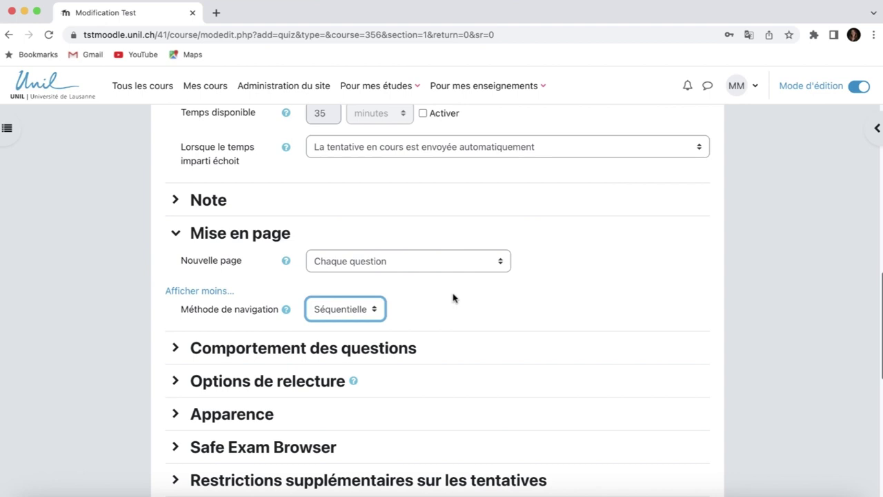
click(360, 314)
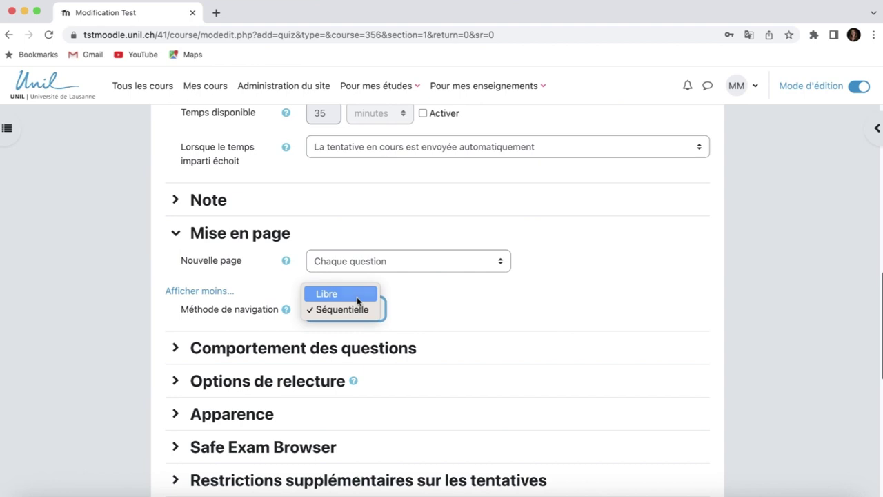
click(358, 297)
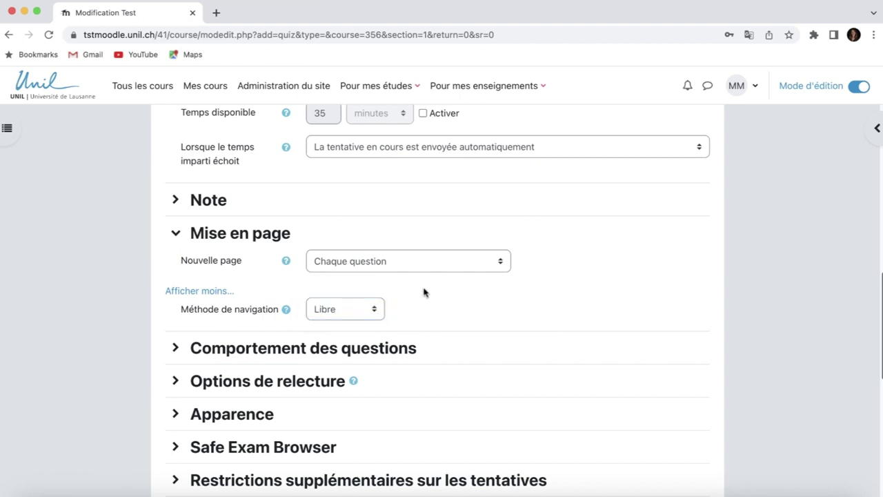
scroll(428, 238, down, 3)
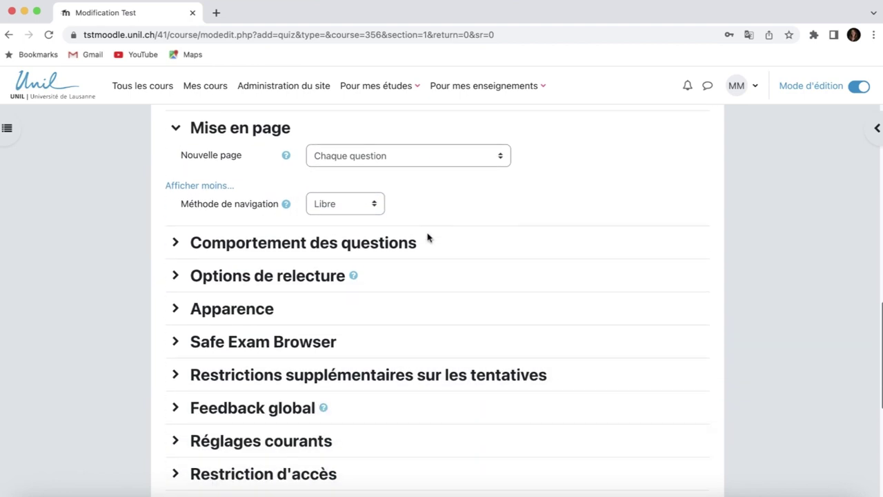
Step: Expand the Comportement des questions settings and read the help on how questions behave
scroll(428, 237, down, 1)
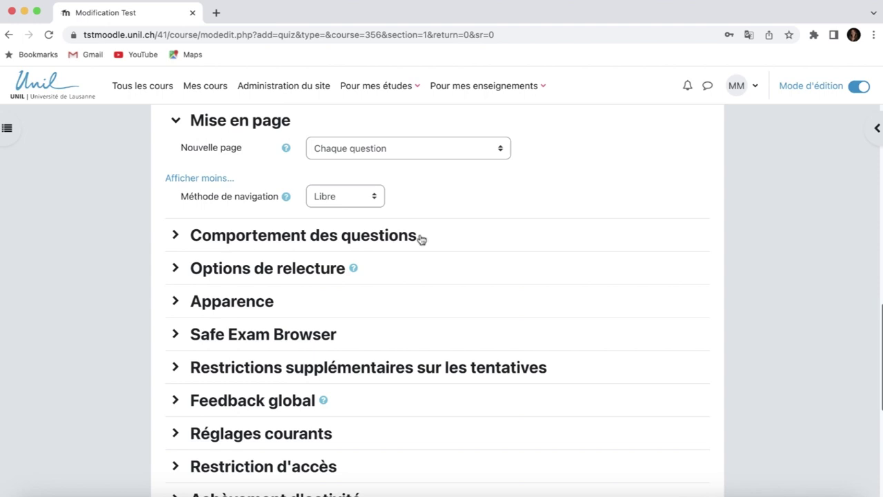
click(176, 236)
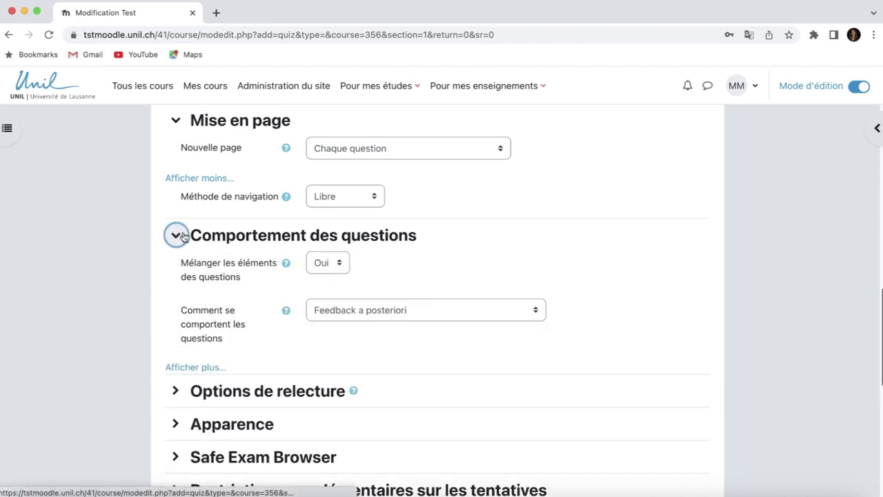
click(286, 311)
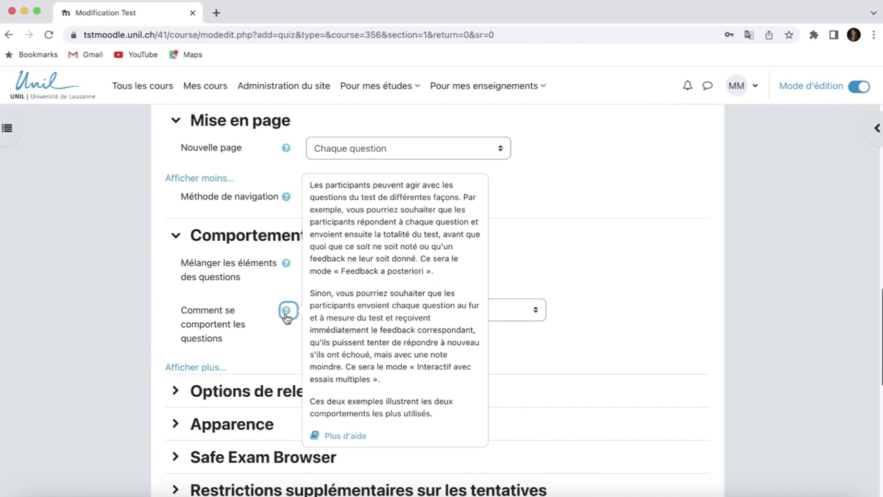
click(522, 346)
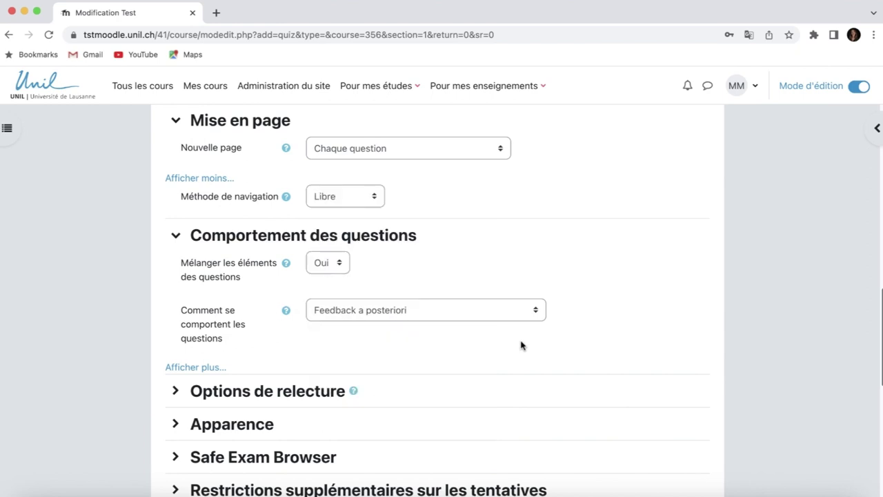
Step: Try the Feedback immédiat question behaviour, and set it back to Feedback a posteriori
click(463, 309)
key(Escape)
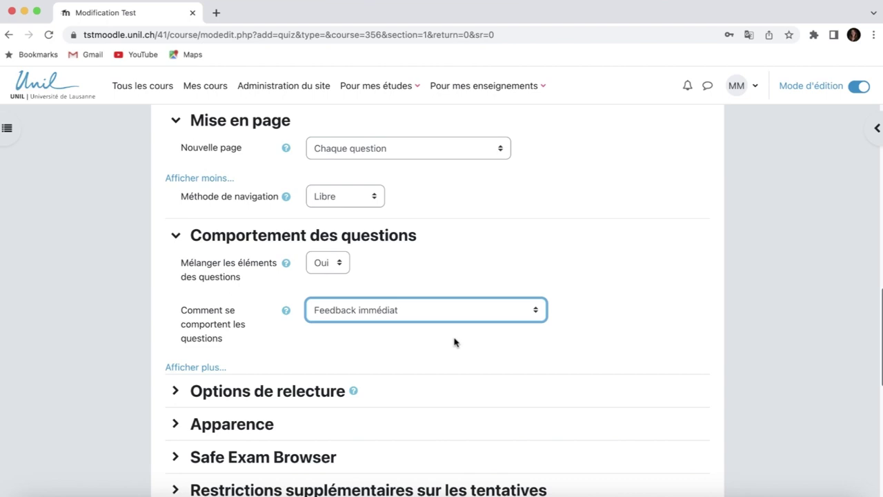
click(454, 320)
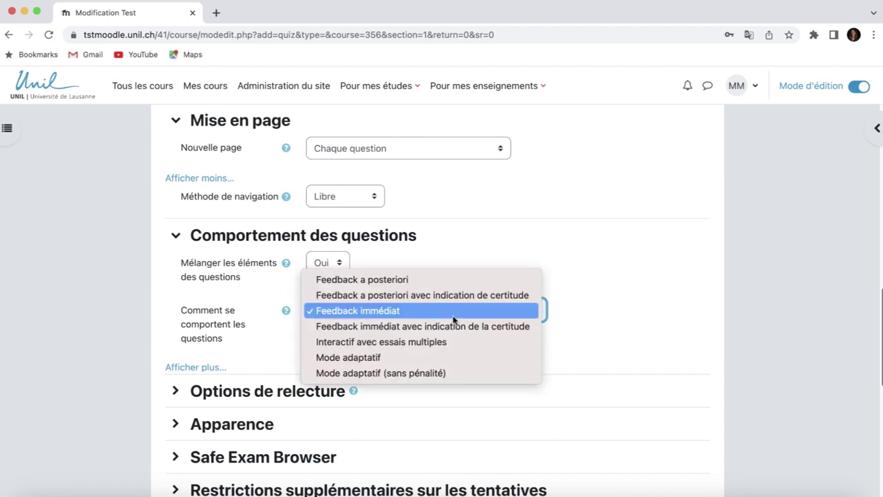
click(456, 280)
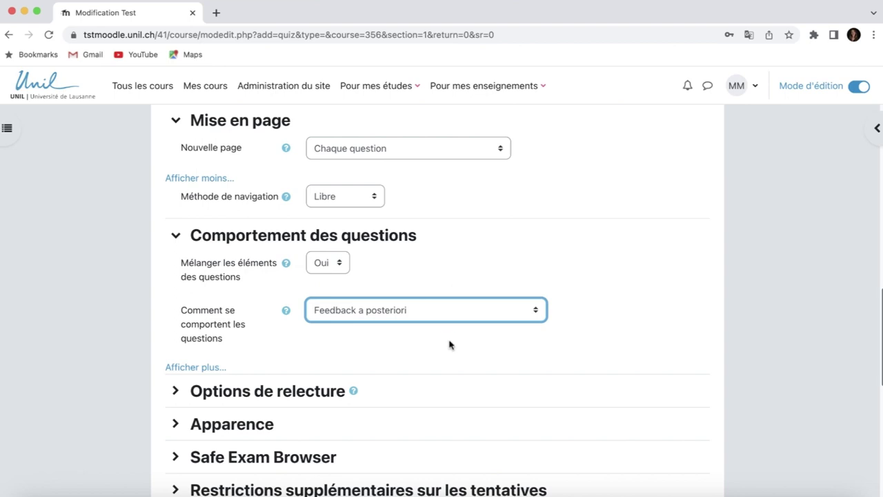
Step: Expand the Feedback global settings and enter "Excellent, c'est tout juste!" as the feedback for the 100% grade boundary
scroll(449, 345, down, 5)
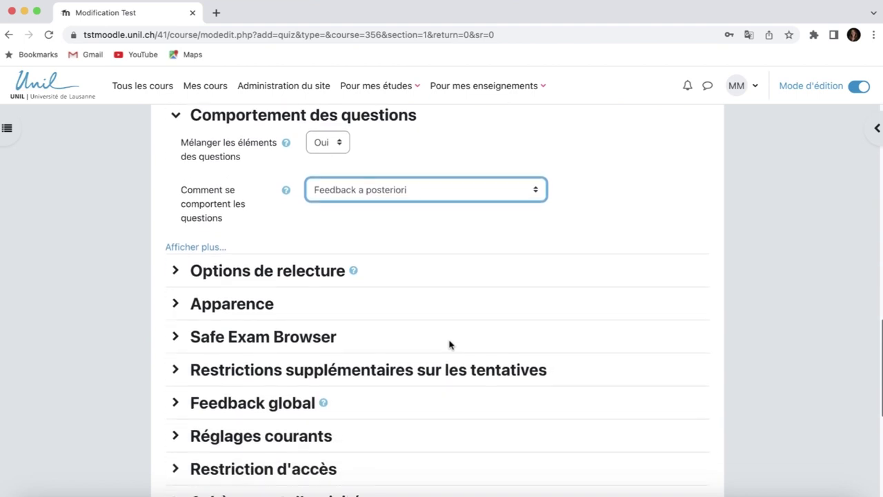
click(177, 365)
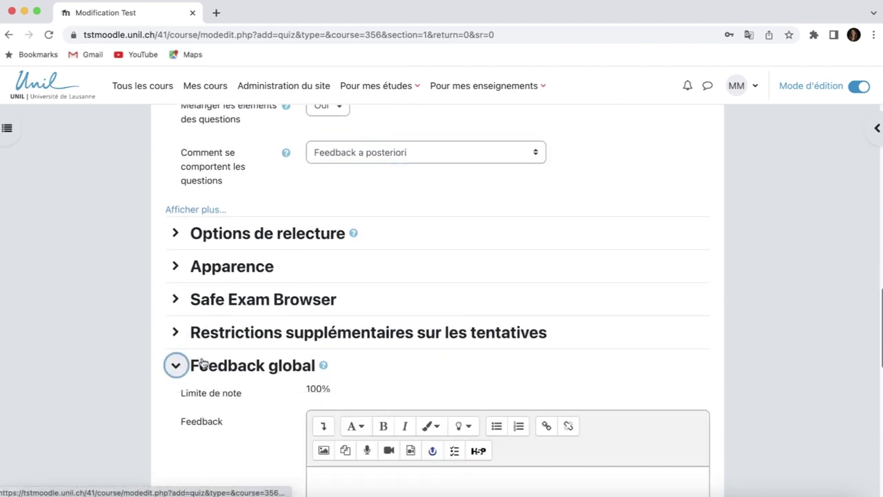
scroll(514, 365, down, 3)
click(499, 345)
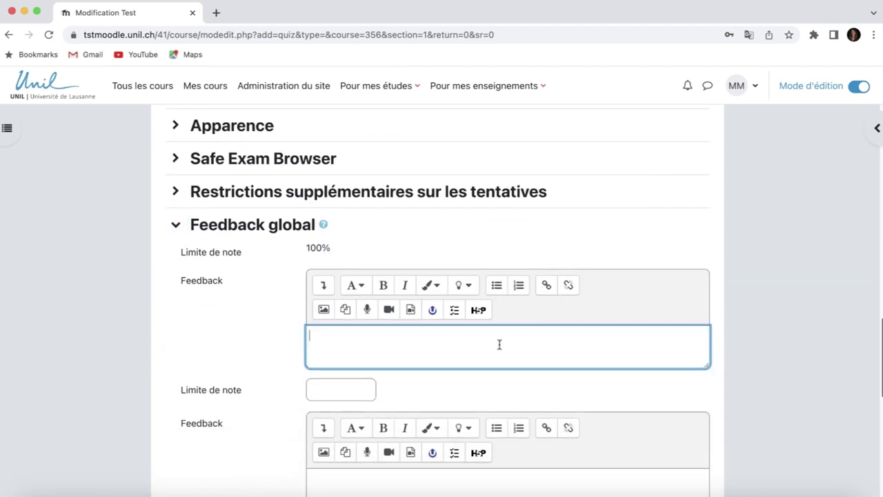
text(Excellent, c'est tout )
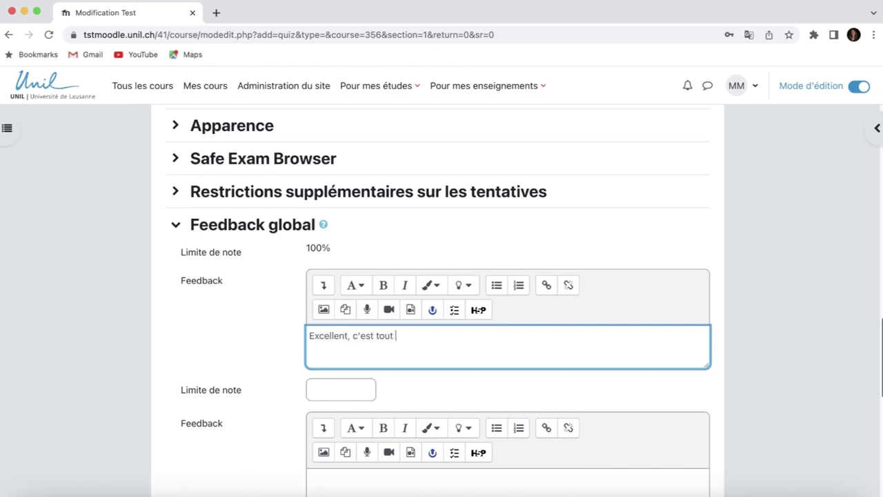
text(juste!)
Step: Set the second grade boundary to 50% and enter "C'est presque ça, entraîne toi davantage!" as the feedback below it
scroll(362, 311, down, 3)
click(362, 310)
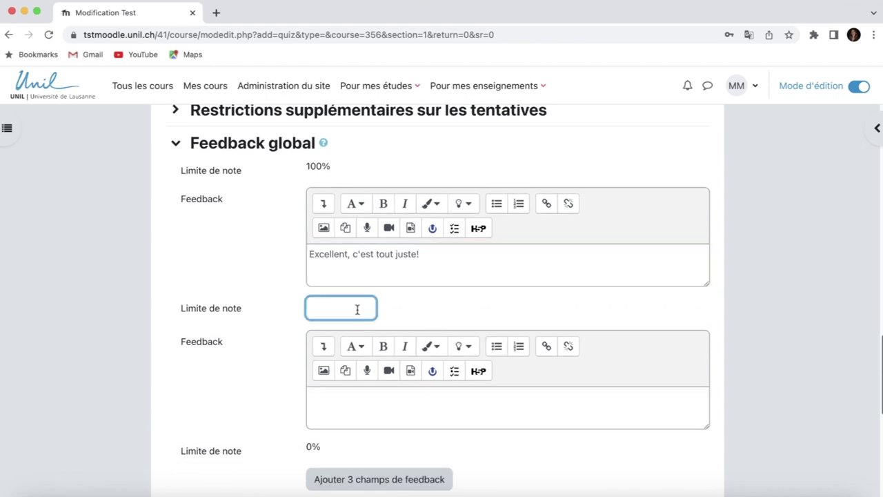
text(50%)
click(363, 399)
text(C'est pres)
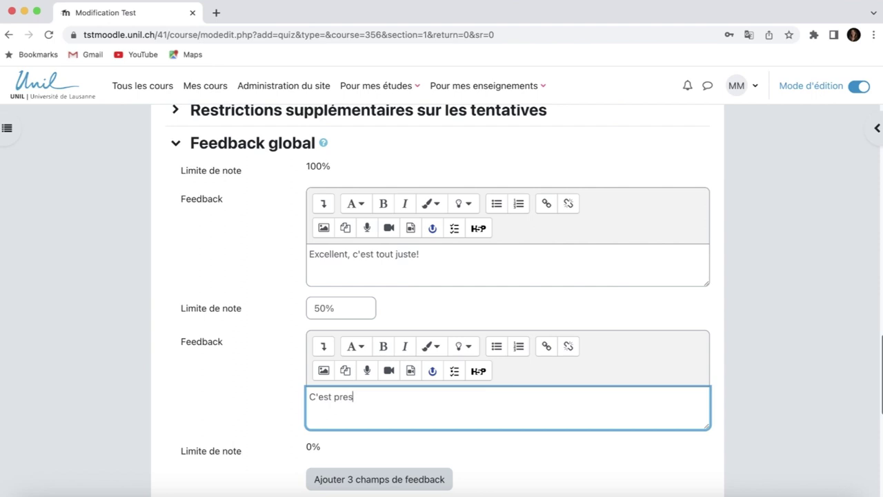
text(que ça, entraîne toi)
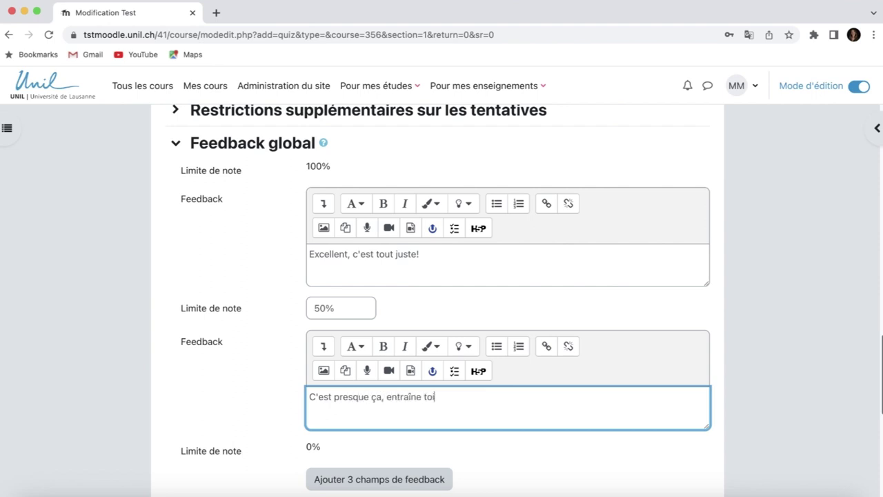
text( davantage!)
click(578, 463)
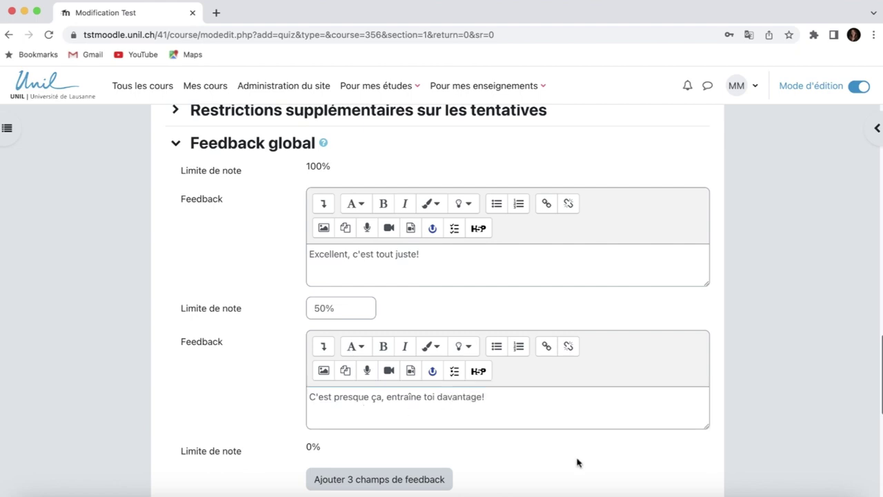
Step: Save and display the new quiz, and open its question editing page
scroll(578, 461, down, 5)
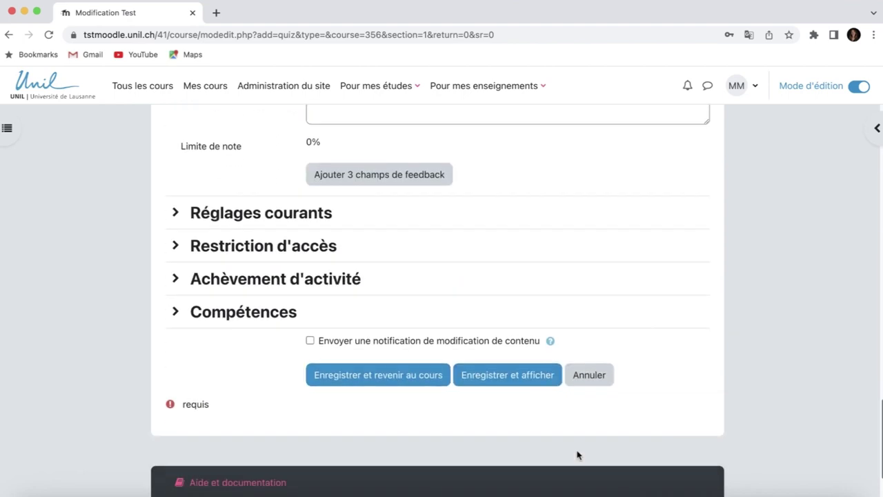
click(523, 383)
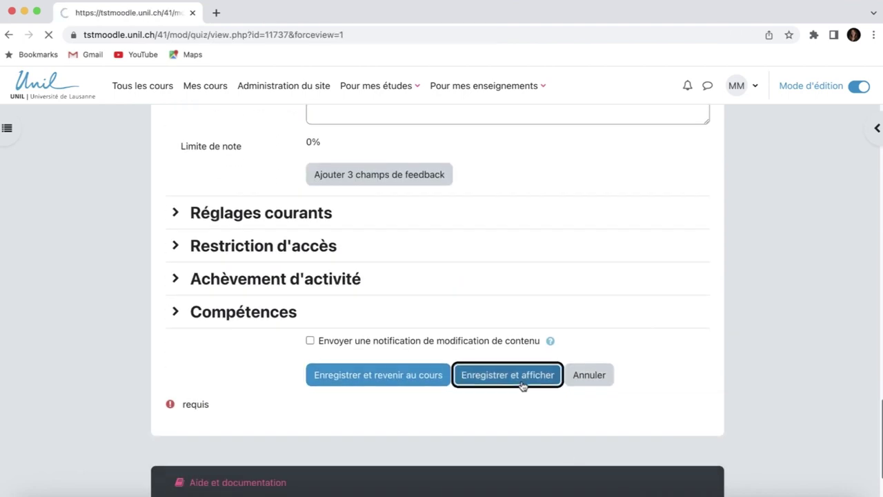
scroll(523, 384, down, 2)
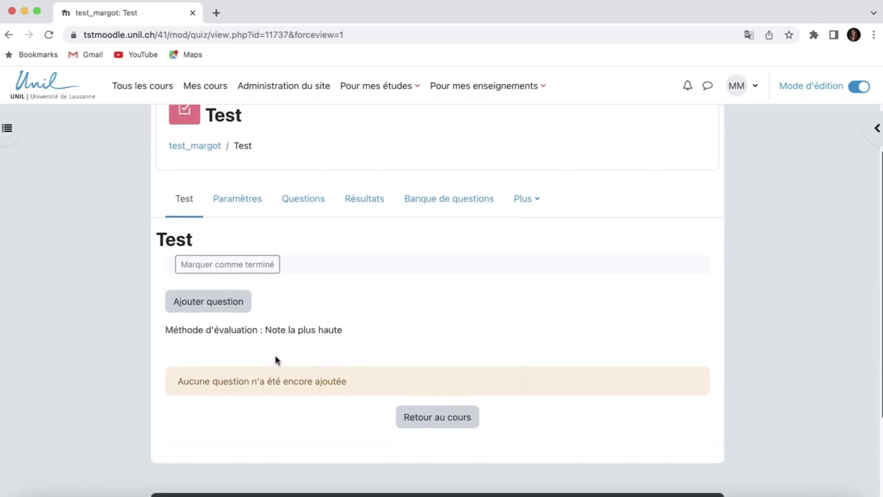
click(204, 309)
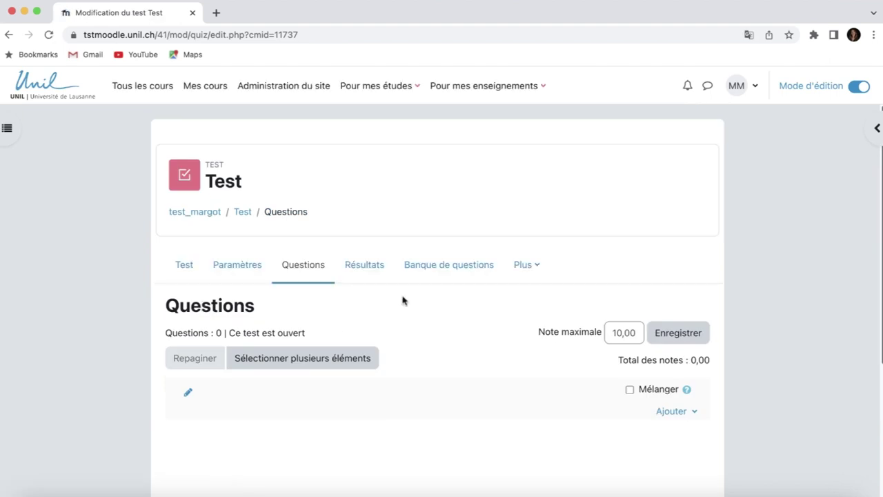
Step: Start adding a new question to the quiz and look through the available question types
scroll(432, 303, down, 1)
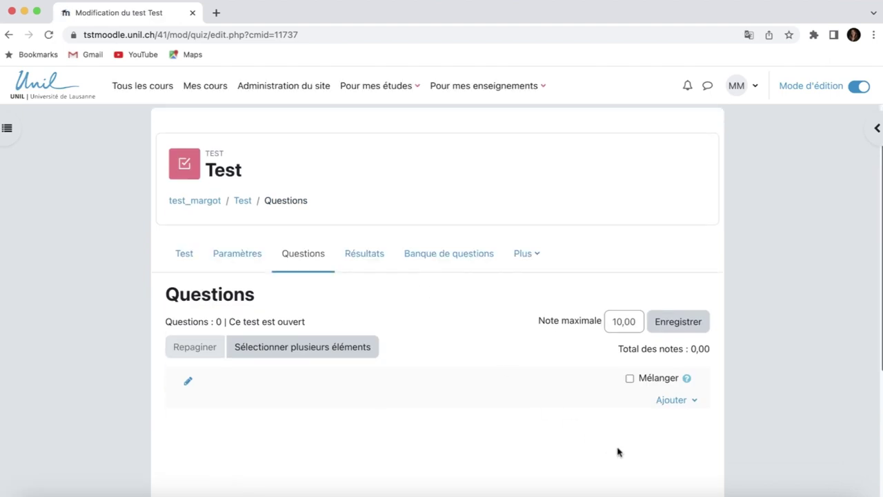
click(672, 401)
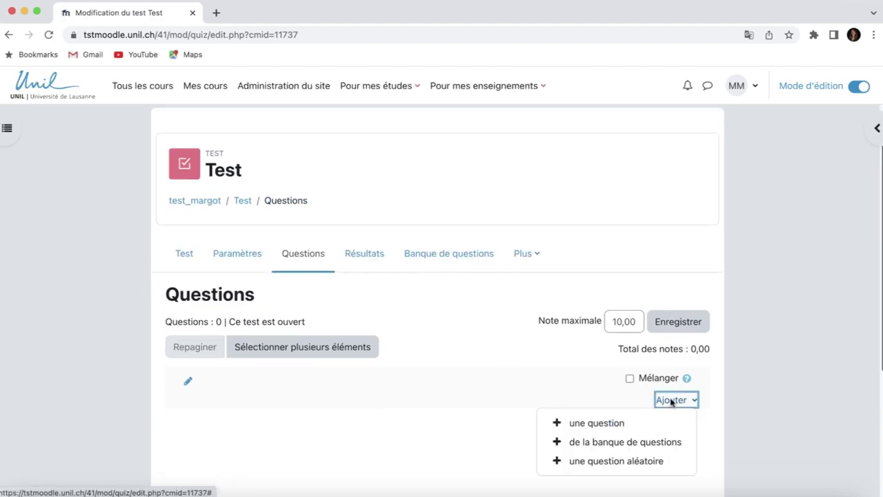
click(617, 424)
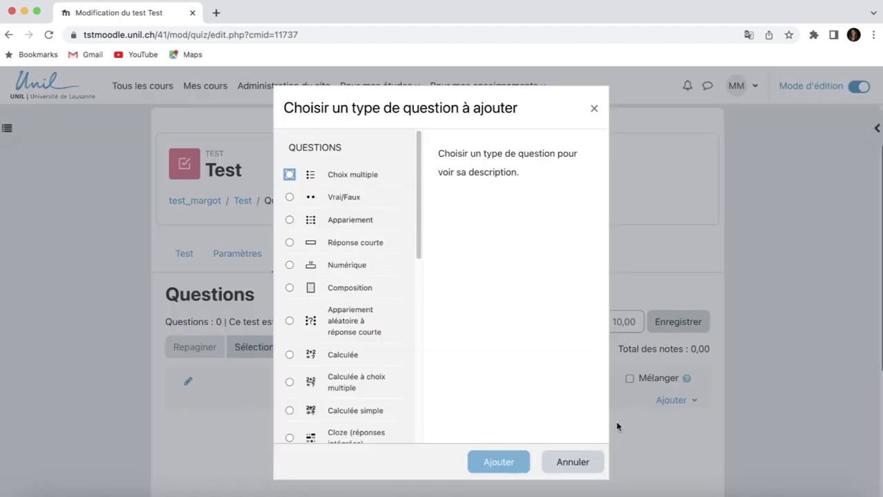
scroll(384, 325, down, 1)
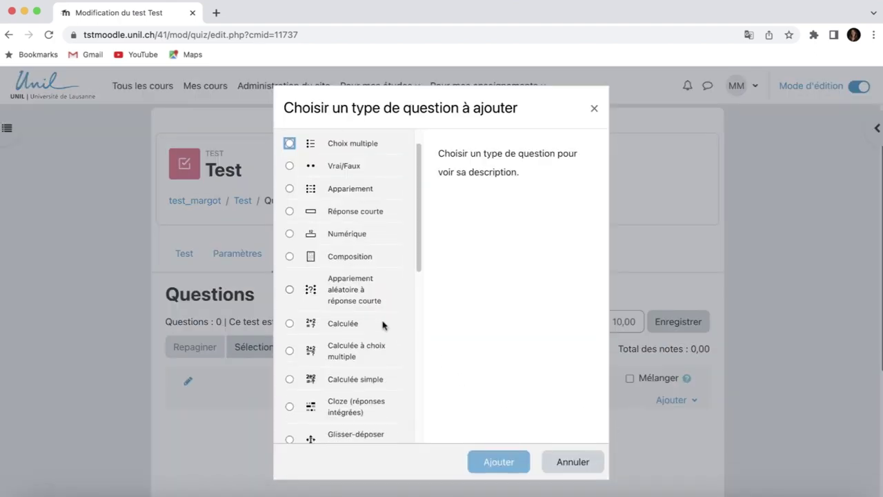
scroll(383, 325, down, 8)
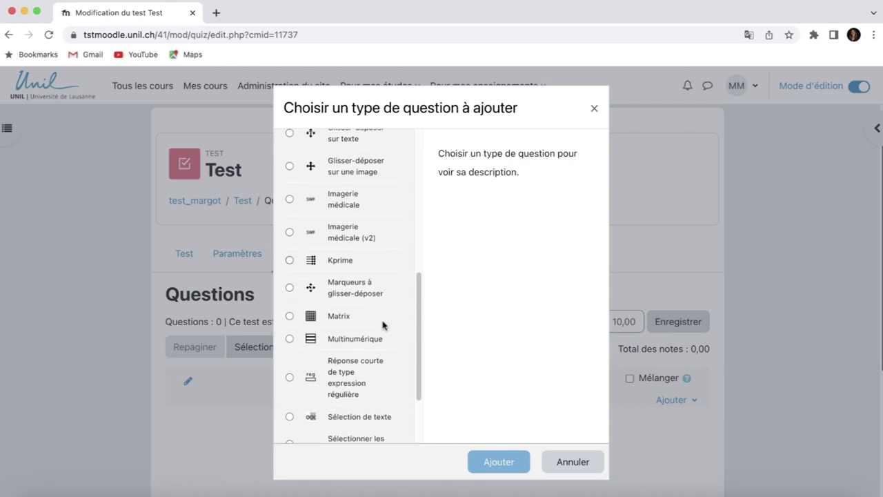
scroll(383, 325, down, 3)
scroll(383, 325, up, 10)
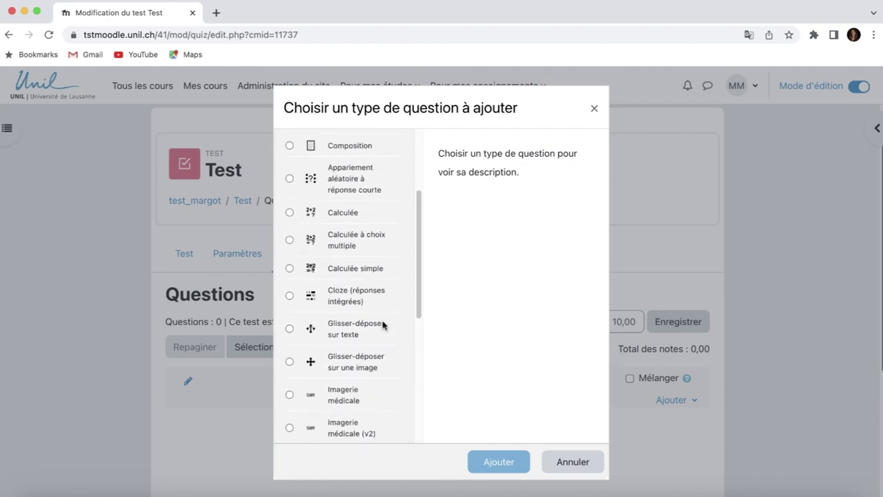